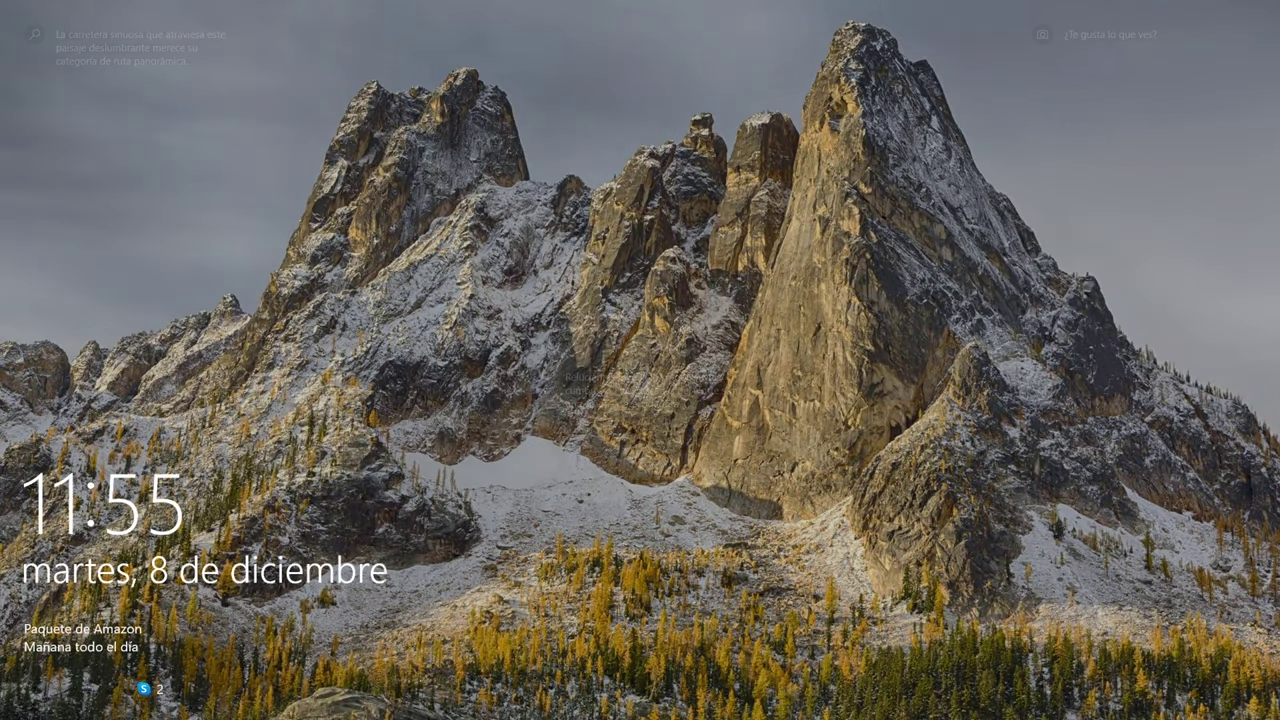
# Dismiss the lock screen and sign in to Windows with the account password.
pyautogui.press('space')
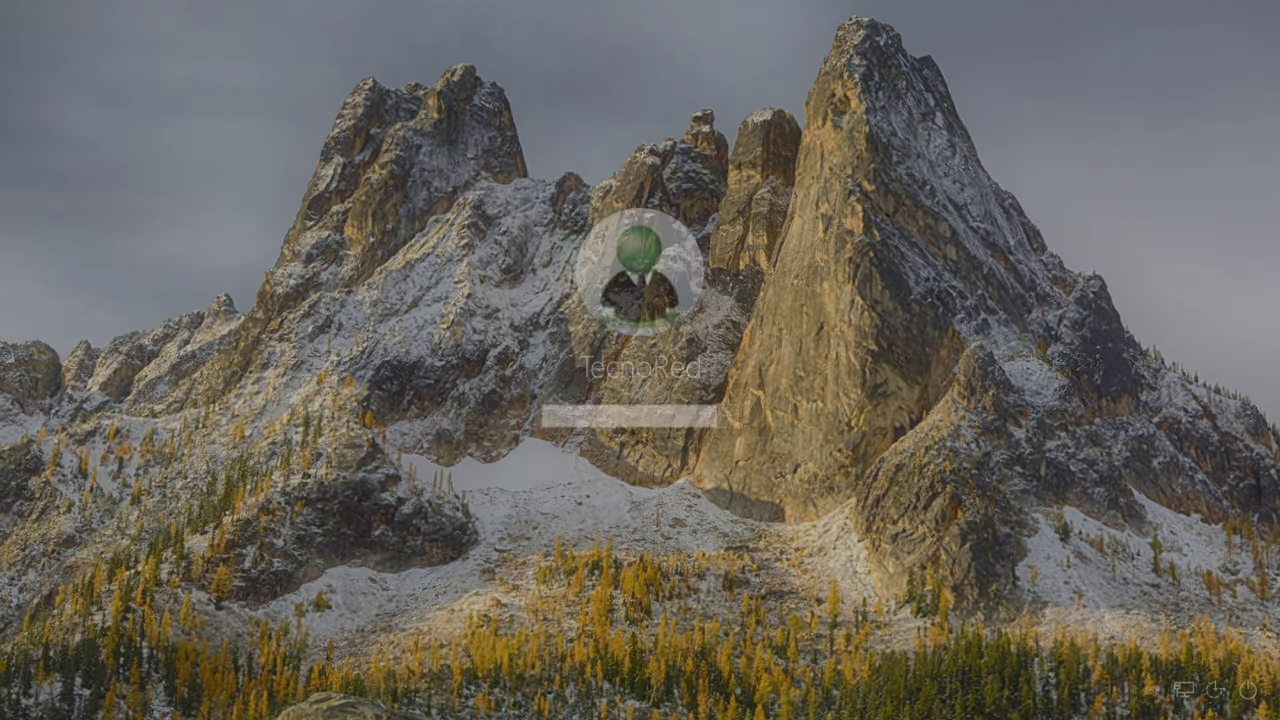
pyautogui.write('•')
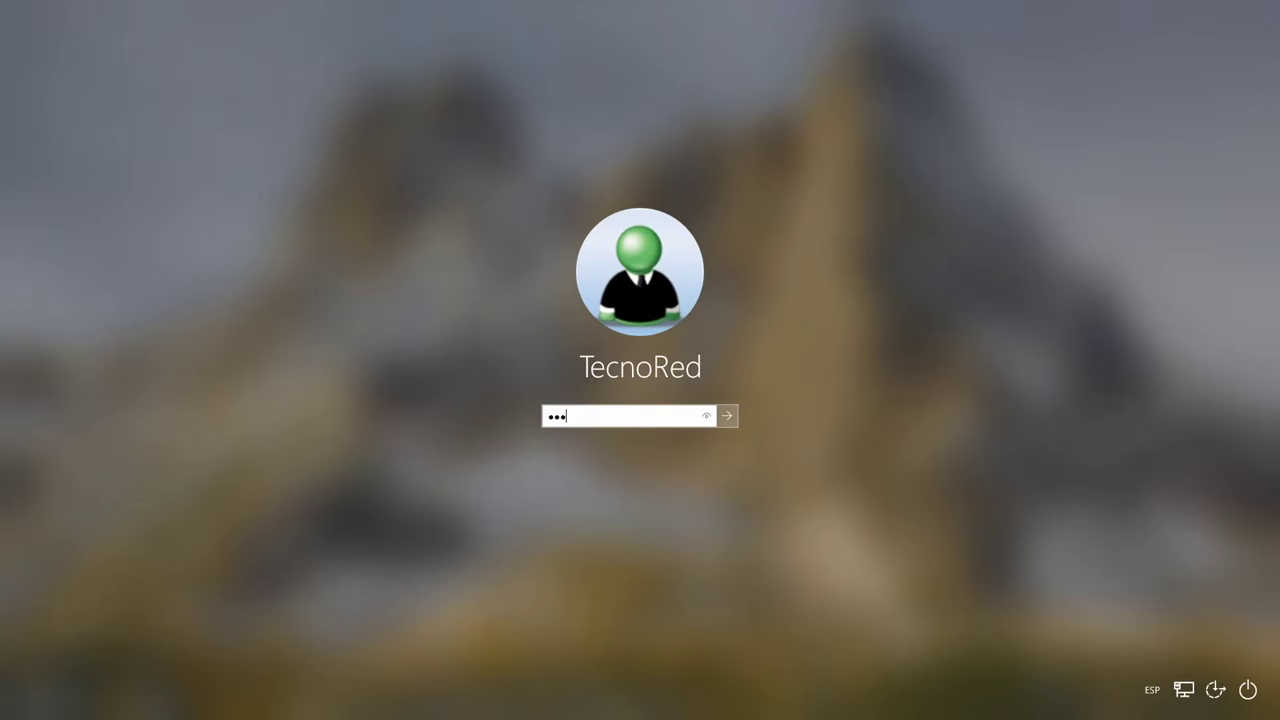
pyautogui.press('Return')
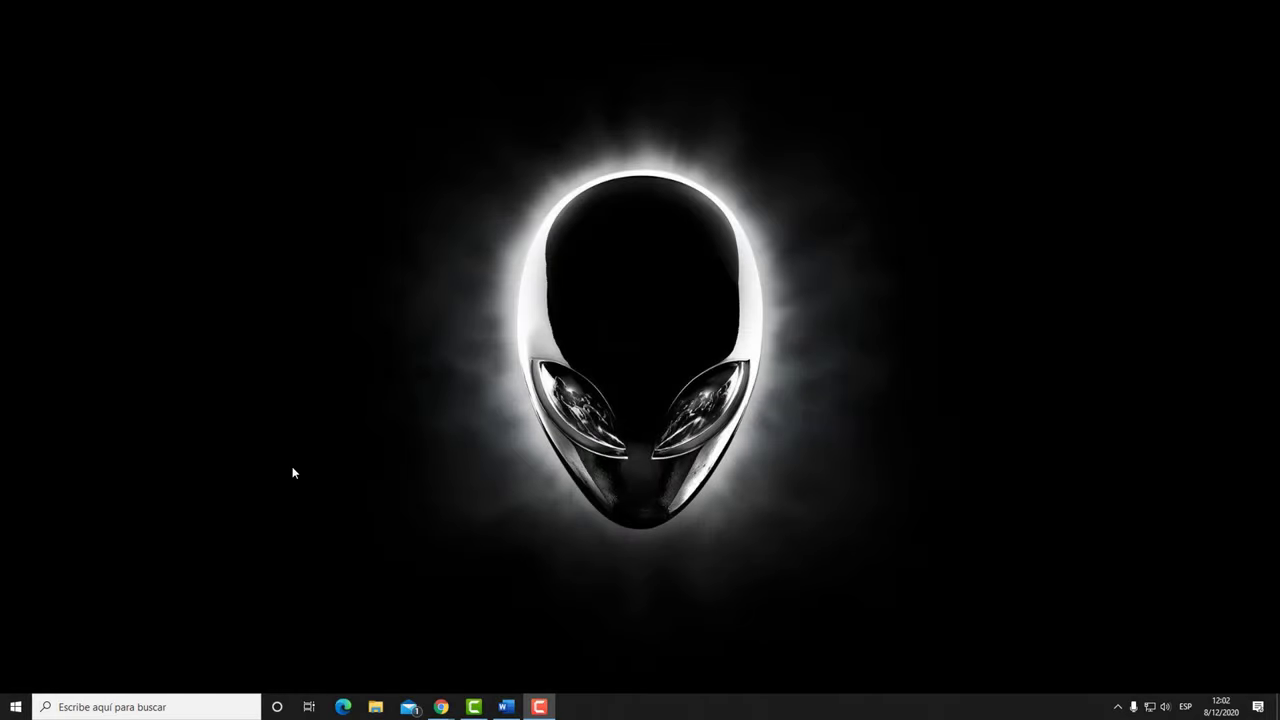
pyautogui.click(16, 706)
pyautogui.write('e')
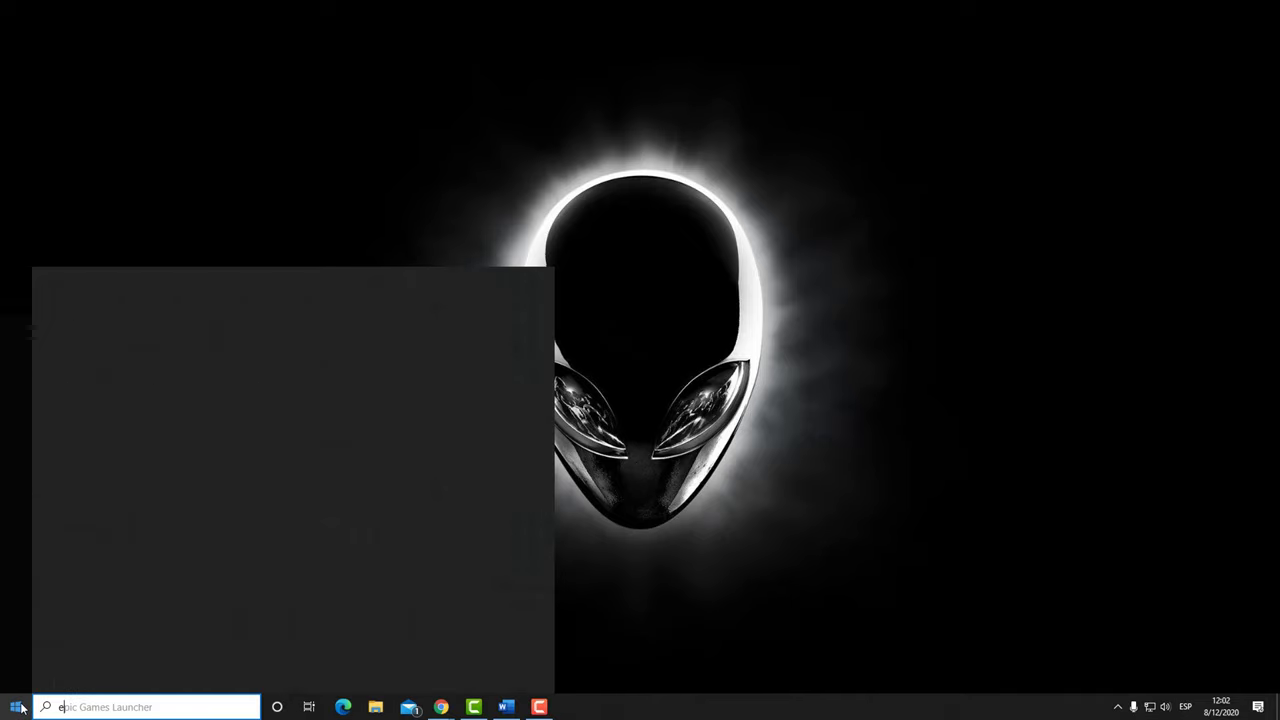
pyautogui.write('jec')
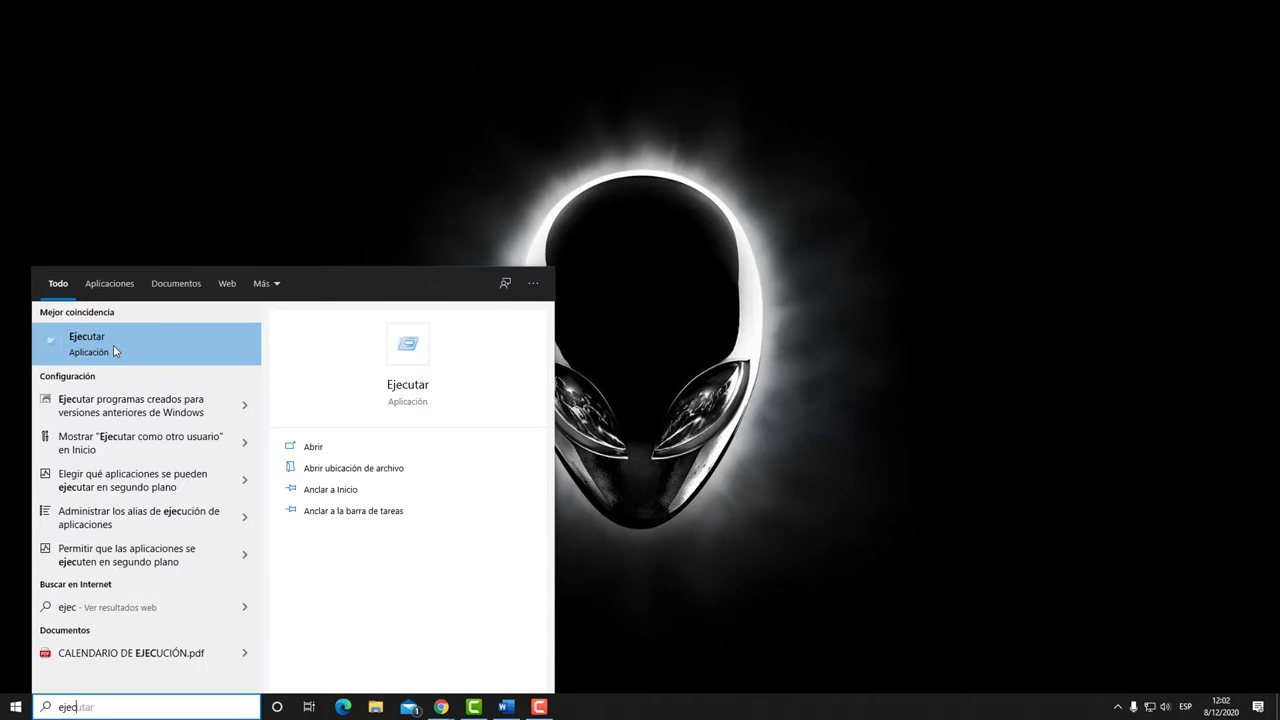
pyautogui.click(393, 648)
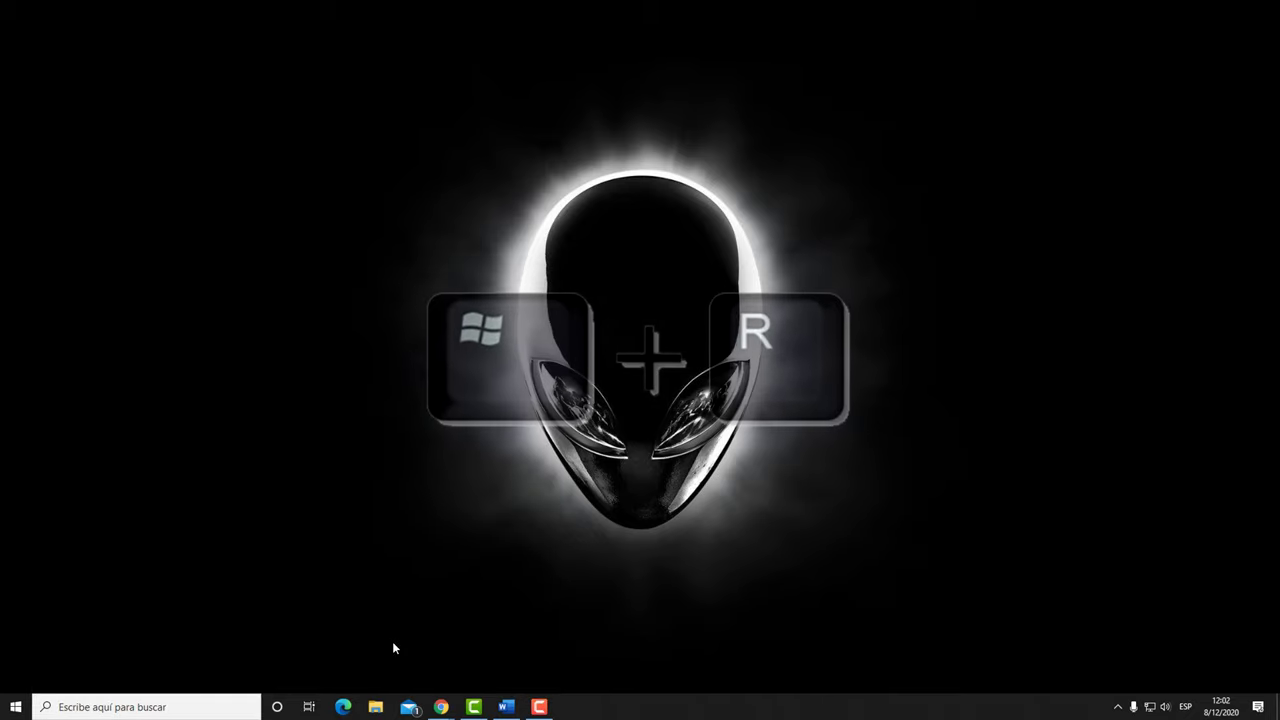
# Run netplwiz, examine the sign-in options for the listed user in the User Accounts dialog, and close it without changes.
pyautogui.press('super+r')
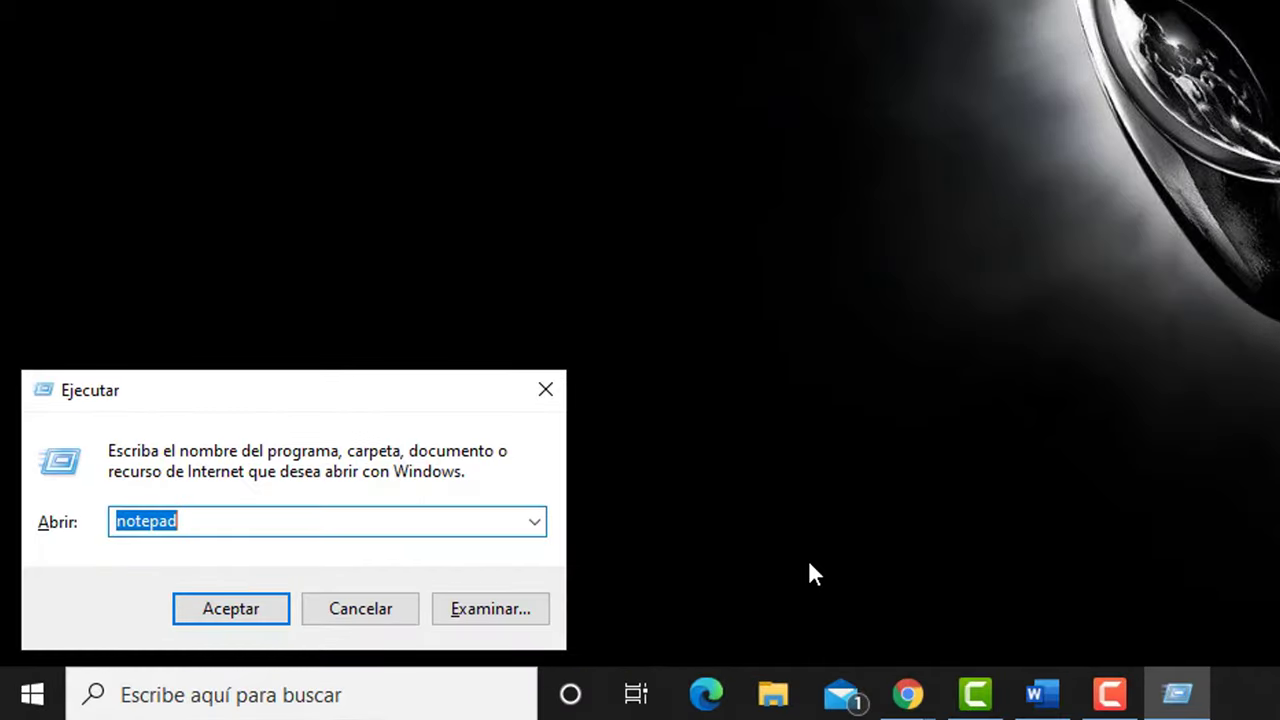
pyautogui.write('ne')
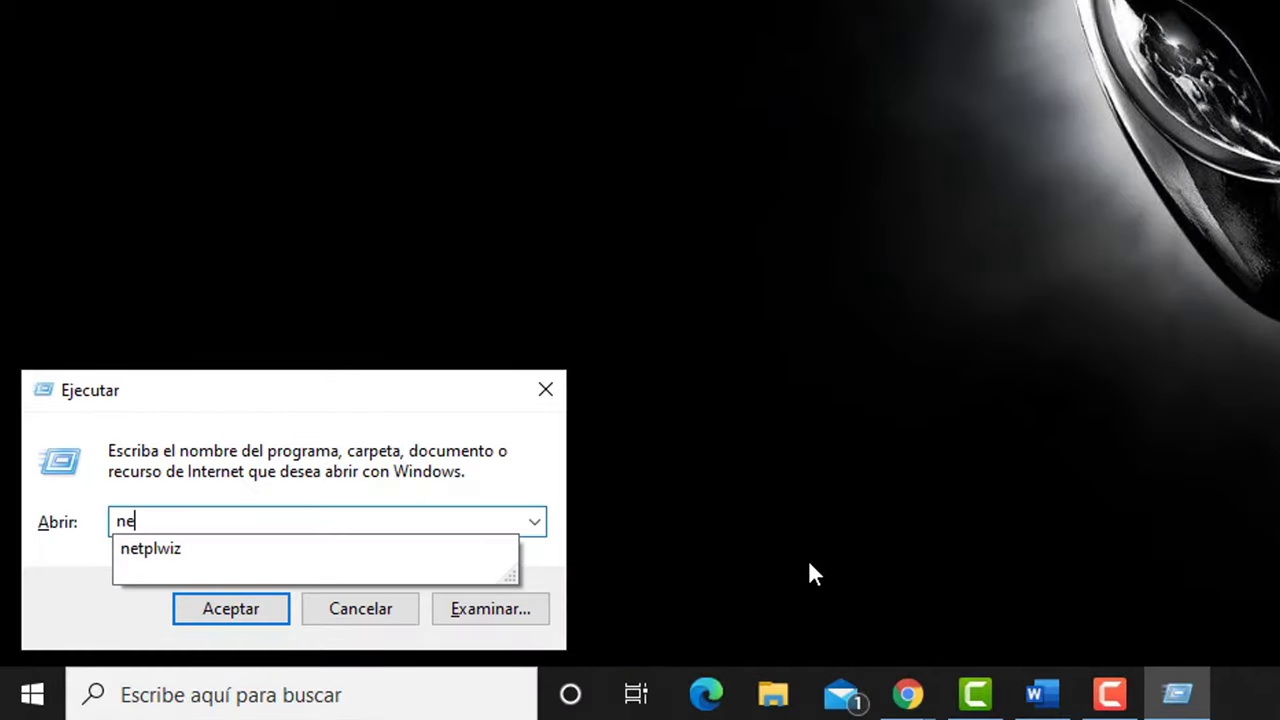
pyautogui.write('tplwiz')
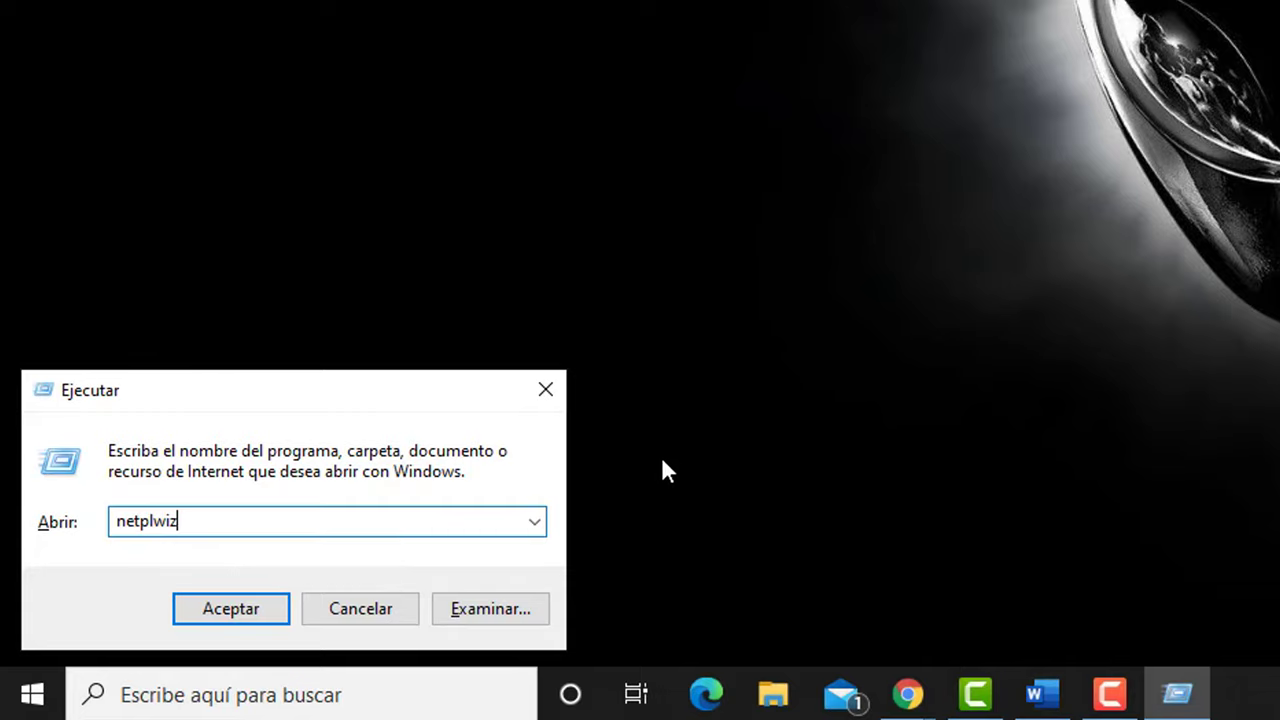
pyautogui.click(230, 608)
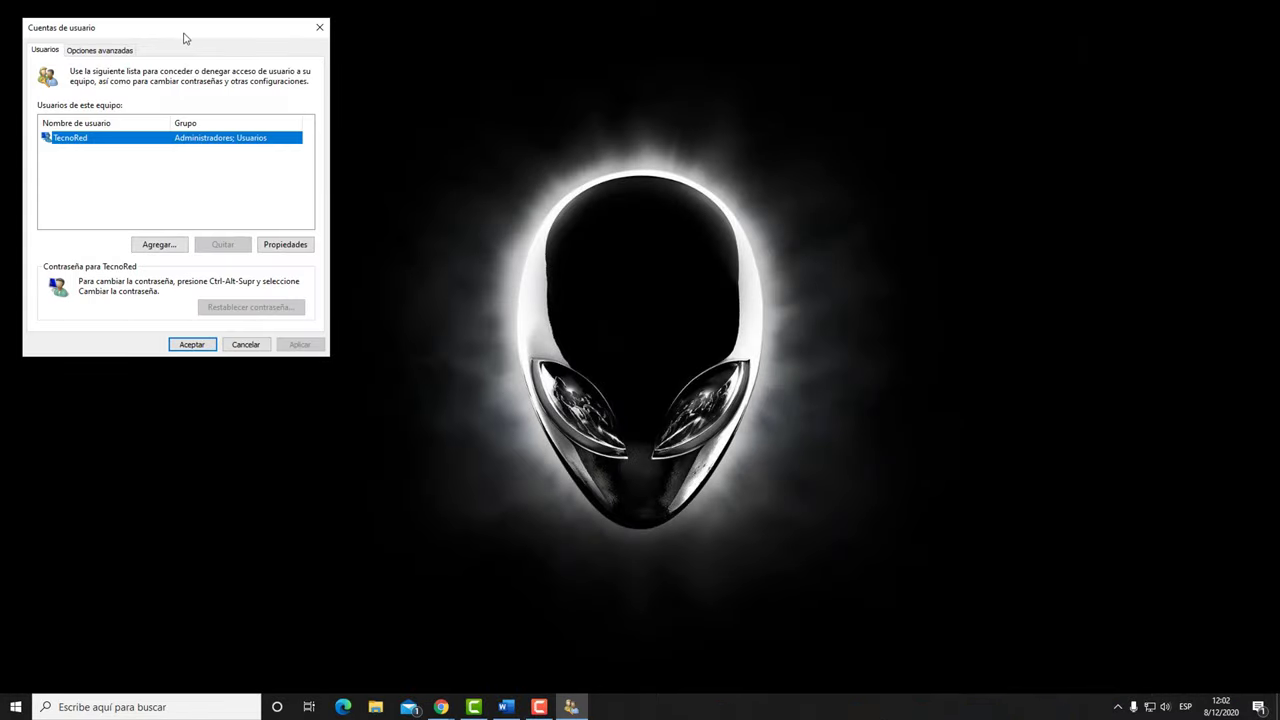
pyautogui.moveTo(184, 38); pyautogui.dragTo(663, 149)
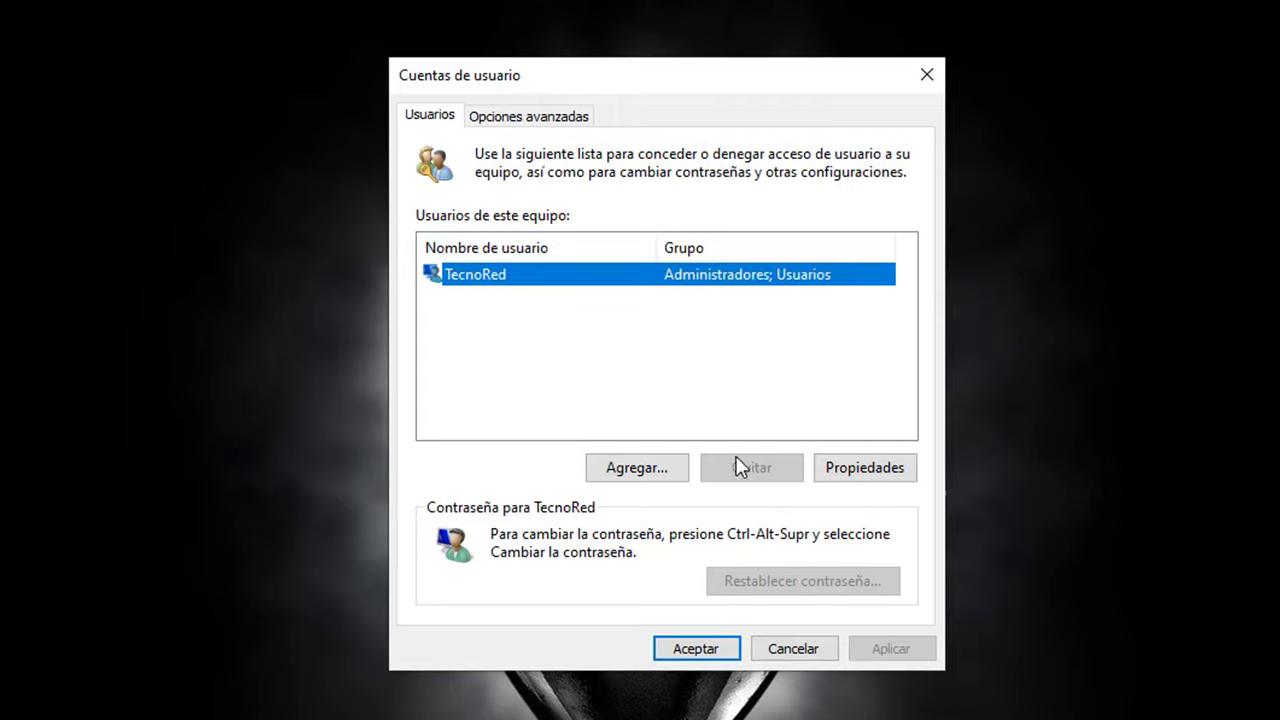
pyautogui.click(792, 650)
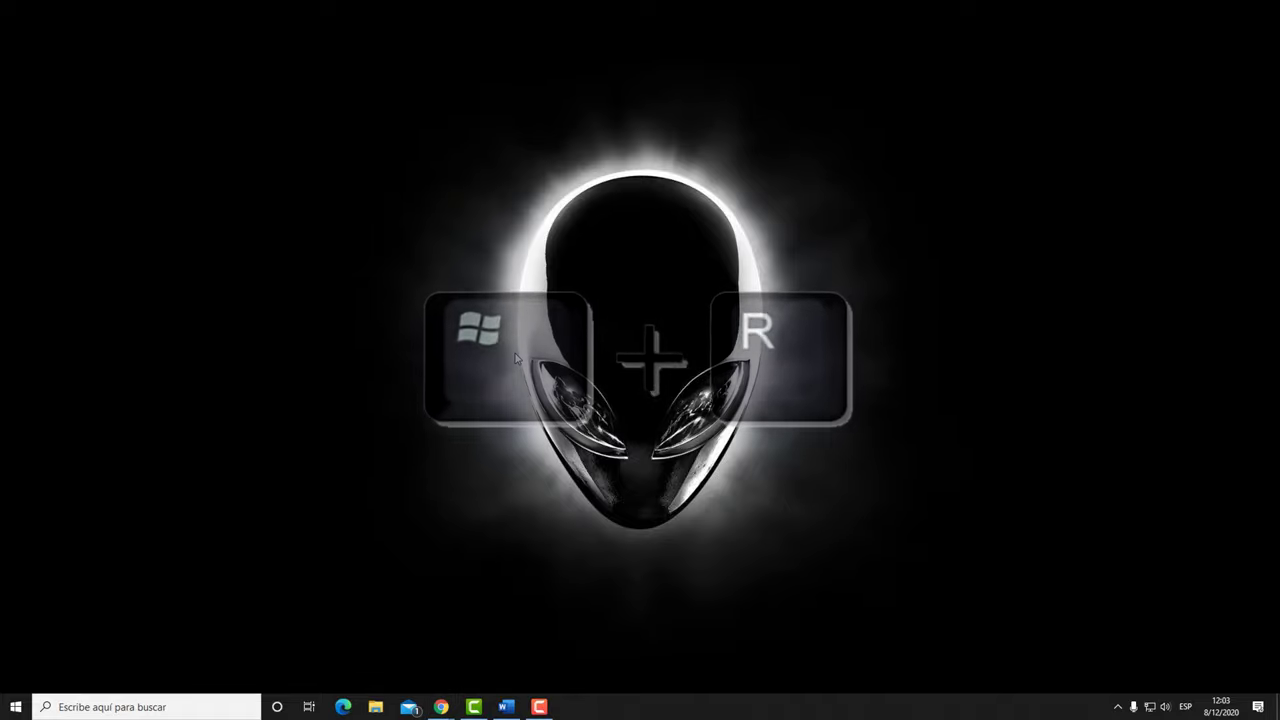
# Run regedit to open the Registry Editor.
pyautogui.press('super+r')
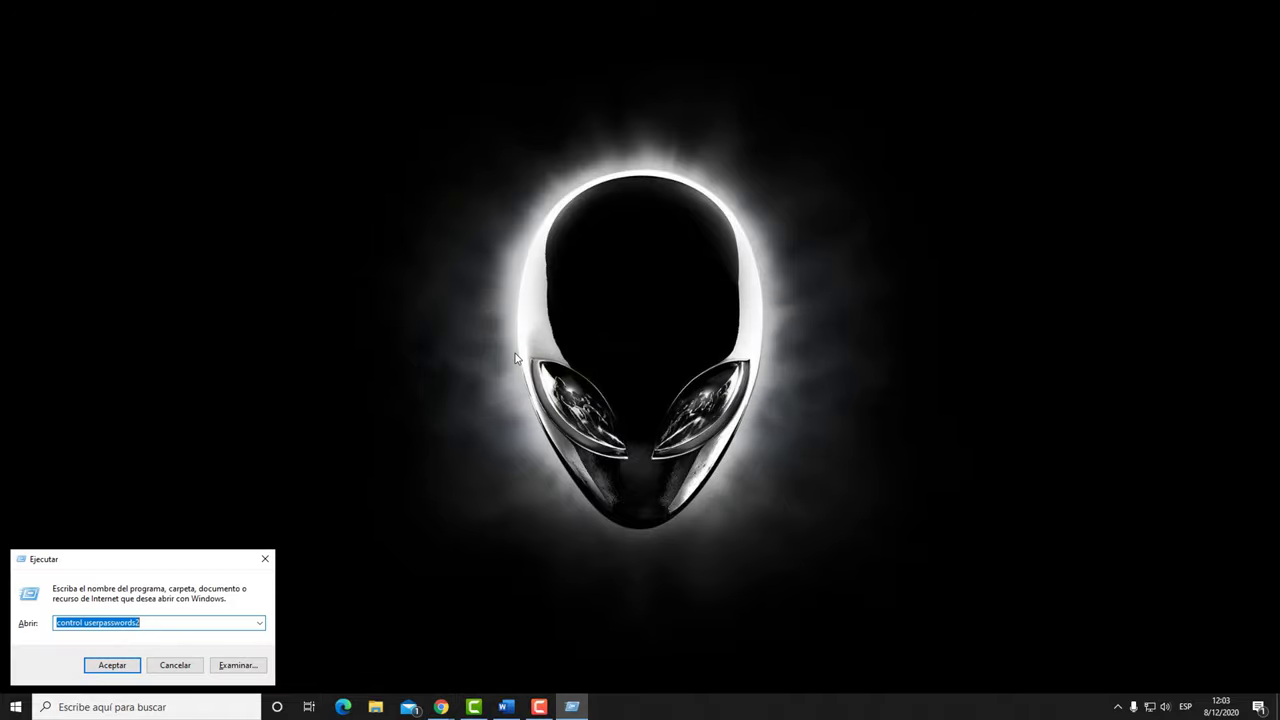
pyautogui.write('regedit')
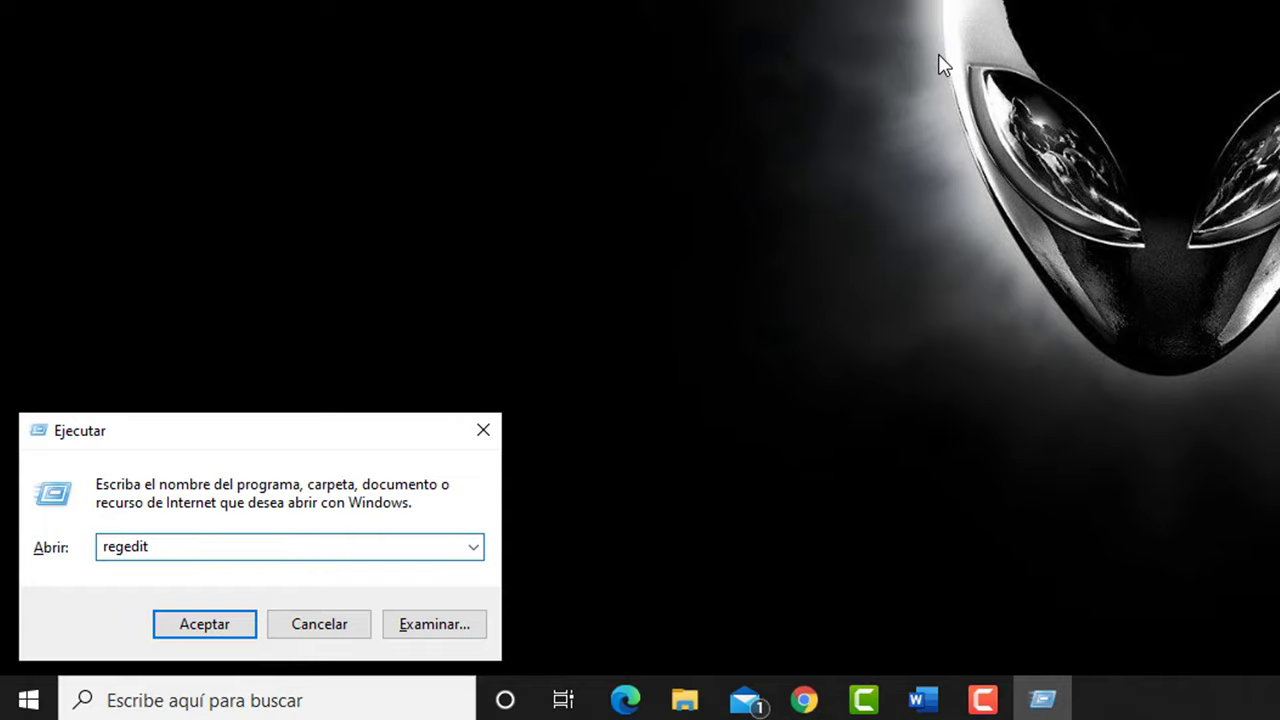
pyautogui.click(200, 628)
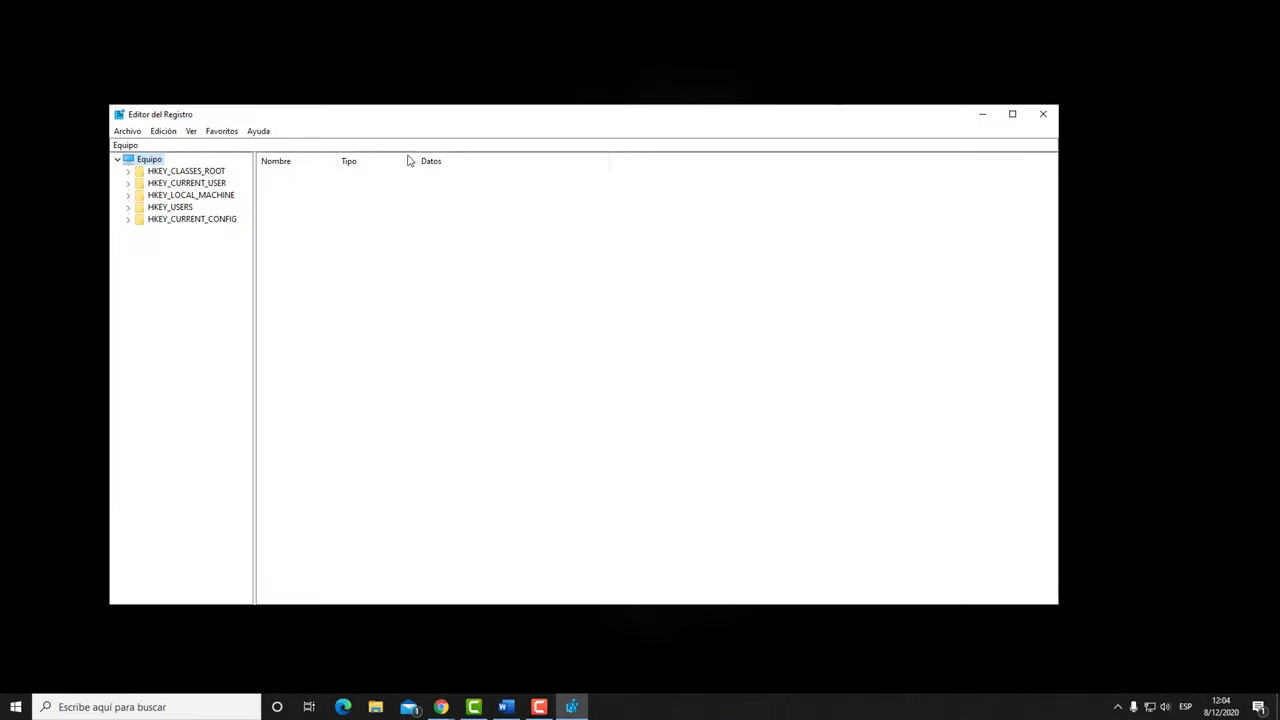
pyautogui.moveTo(429, 120); pyautogui.dragTo(483, 115)
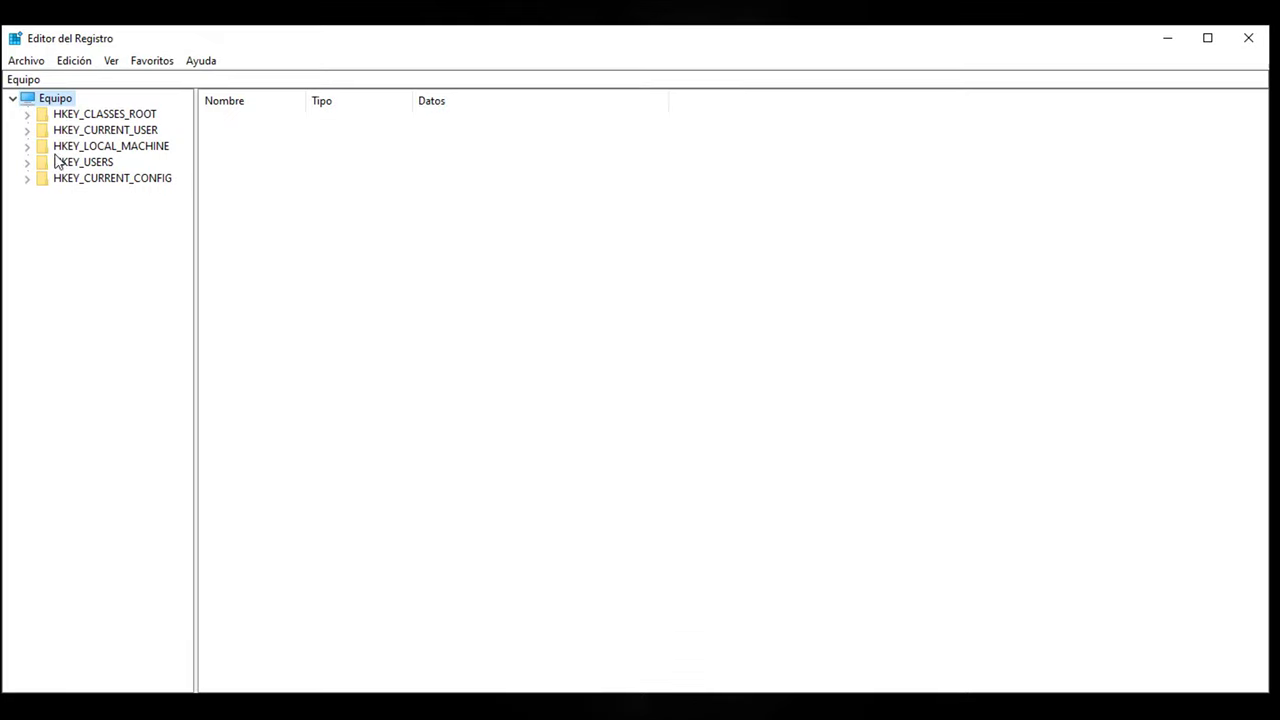
# Expand the registry tree to HKEY_LOCAL_MACHINE\SOFTWARE\Microsoft.
pyautogui.click(27, 147)
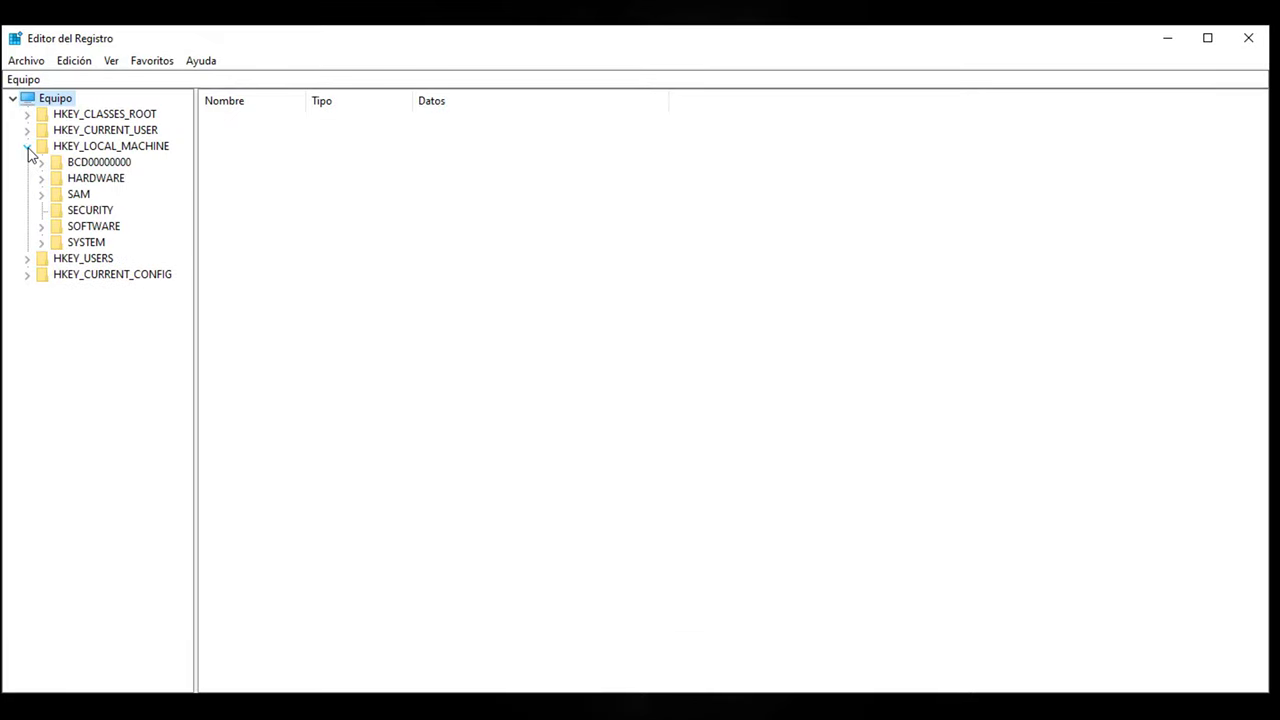
pyautogui.click(43, 228)
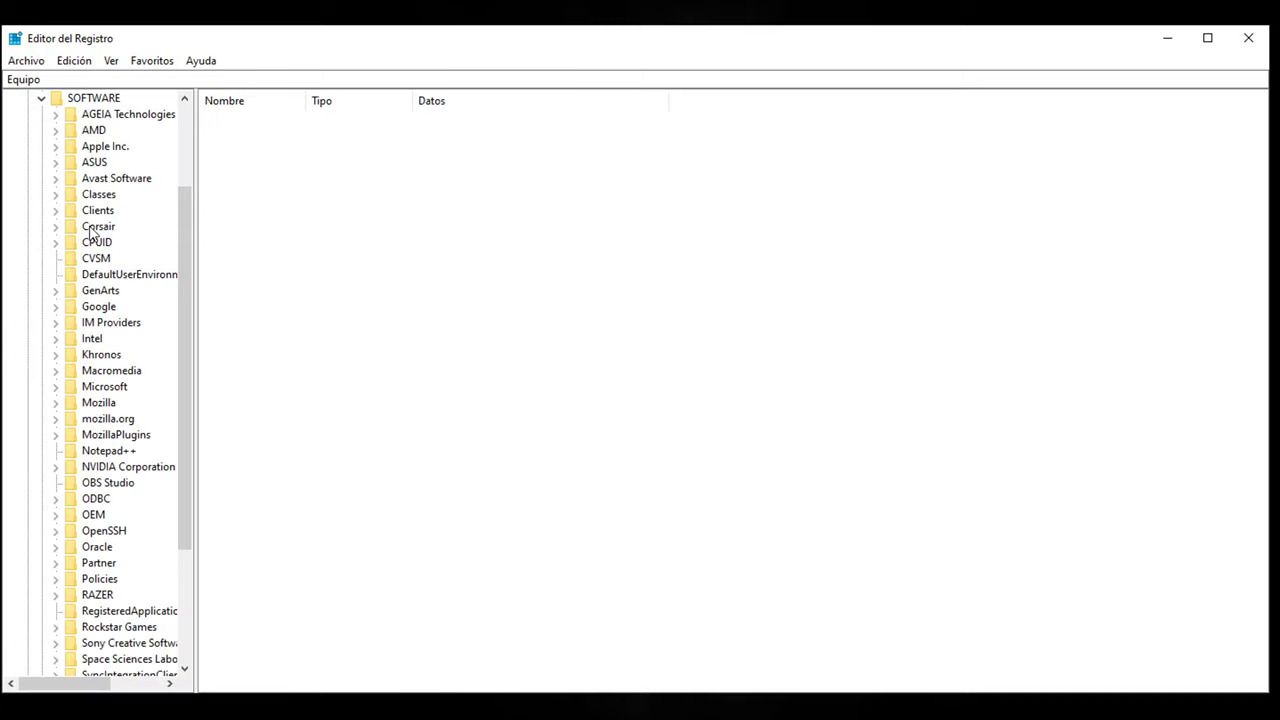
pyautogui.scroll(-2, 90, 234)
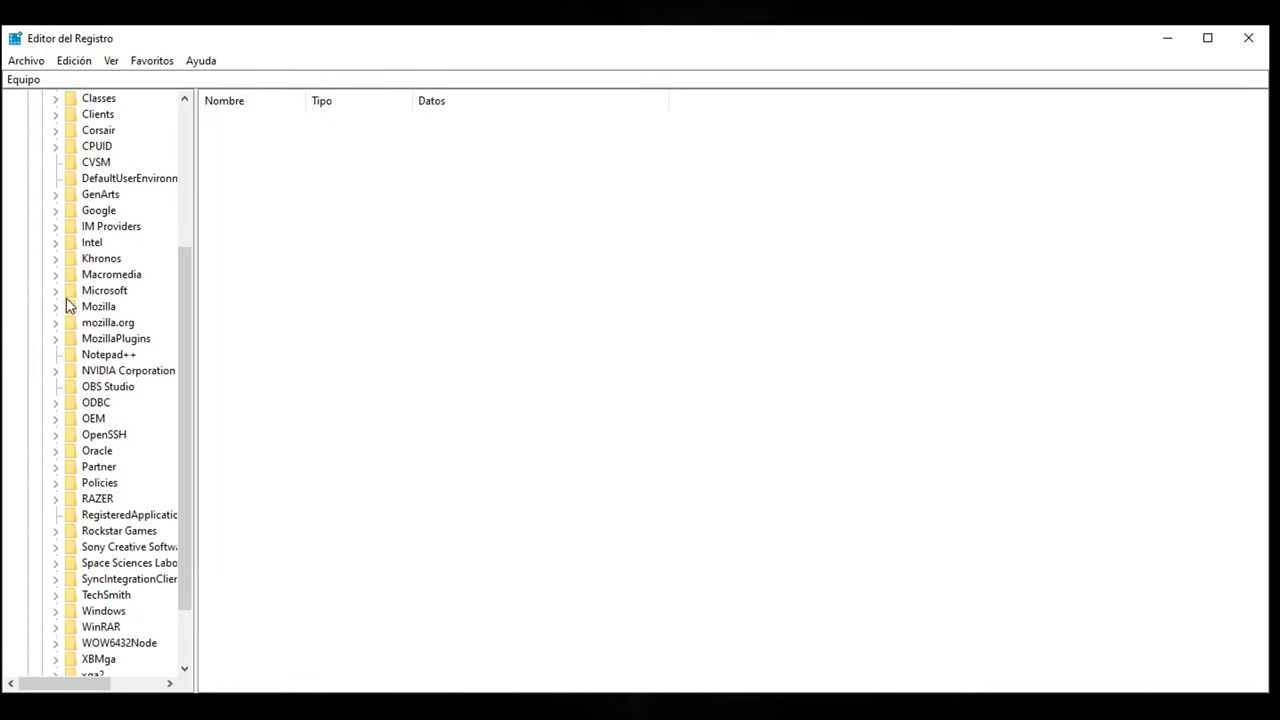
pyautogui.click(57, 291)
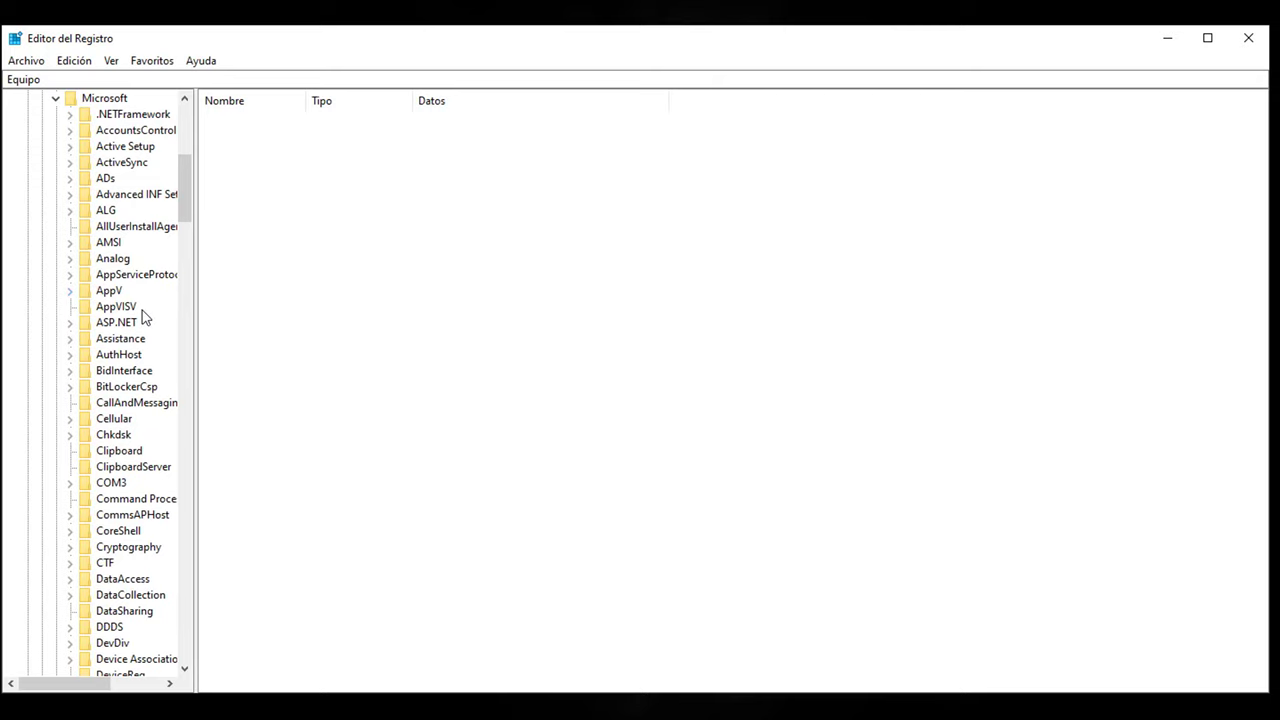
# Widen the registry tree and expand Windows NT\CurrentVersion under the Microsoft key.
pyautogui.scroll(-20, 142, 310)
pyautogui.scroll(-3, 137, 347)
pyautogui.moveTo(196, 431); pyautogui.dragTo(257, 440)
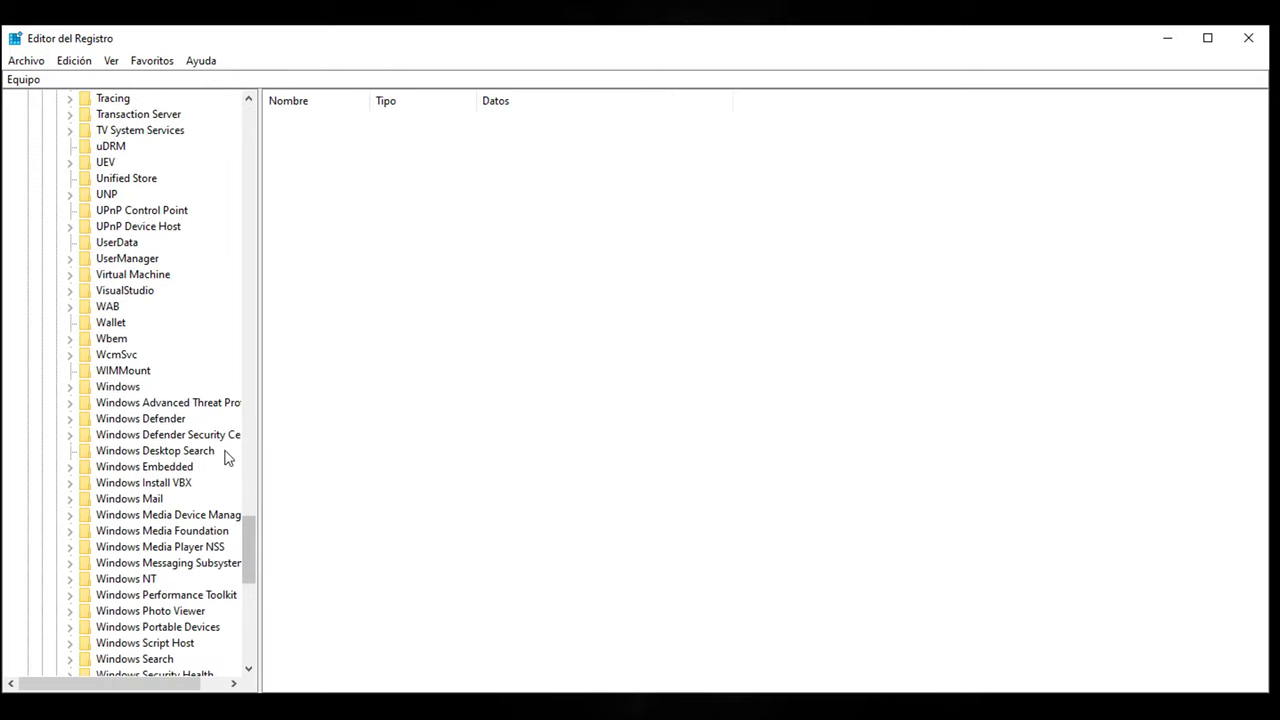
pyautogui.scroll(-3, 133, 503)
pyautogui.click(71, 436)
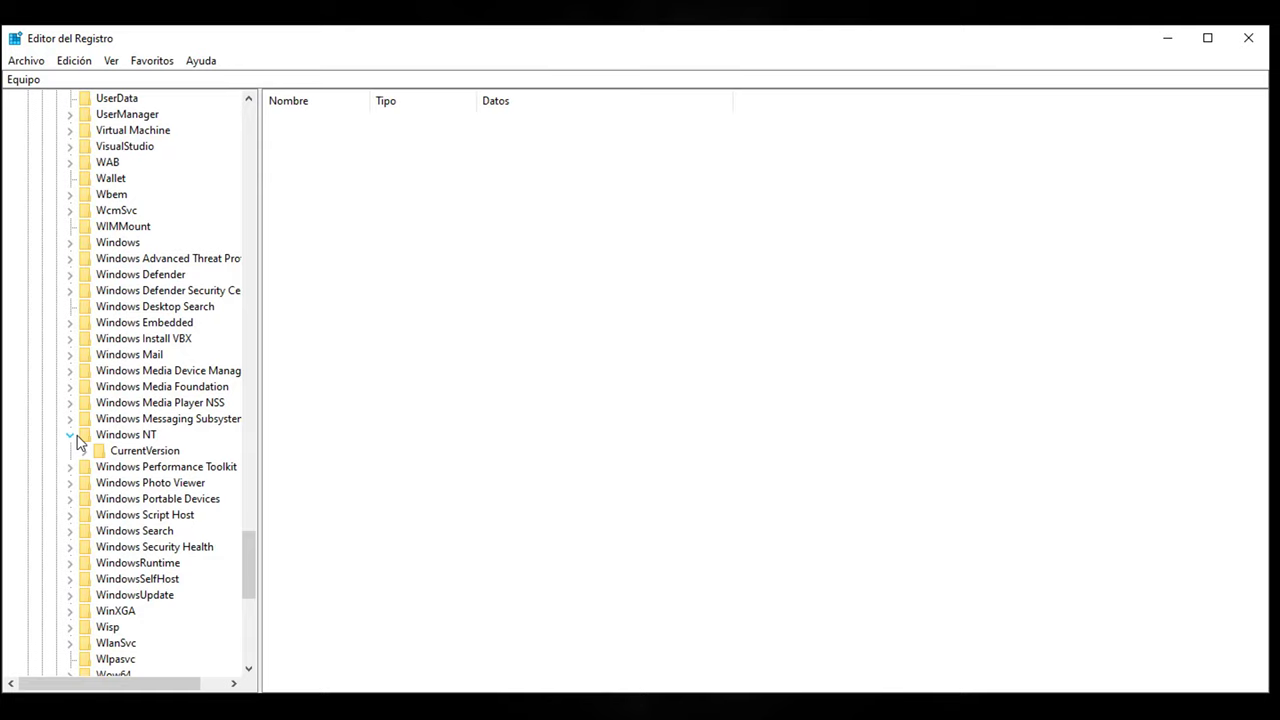
pyautogui.click(85, 451)
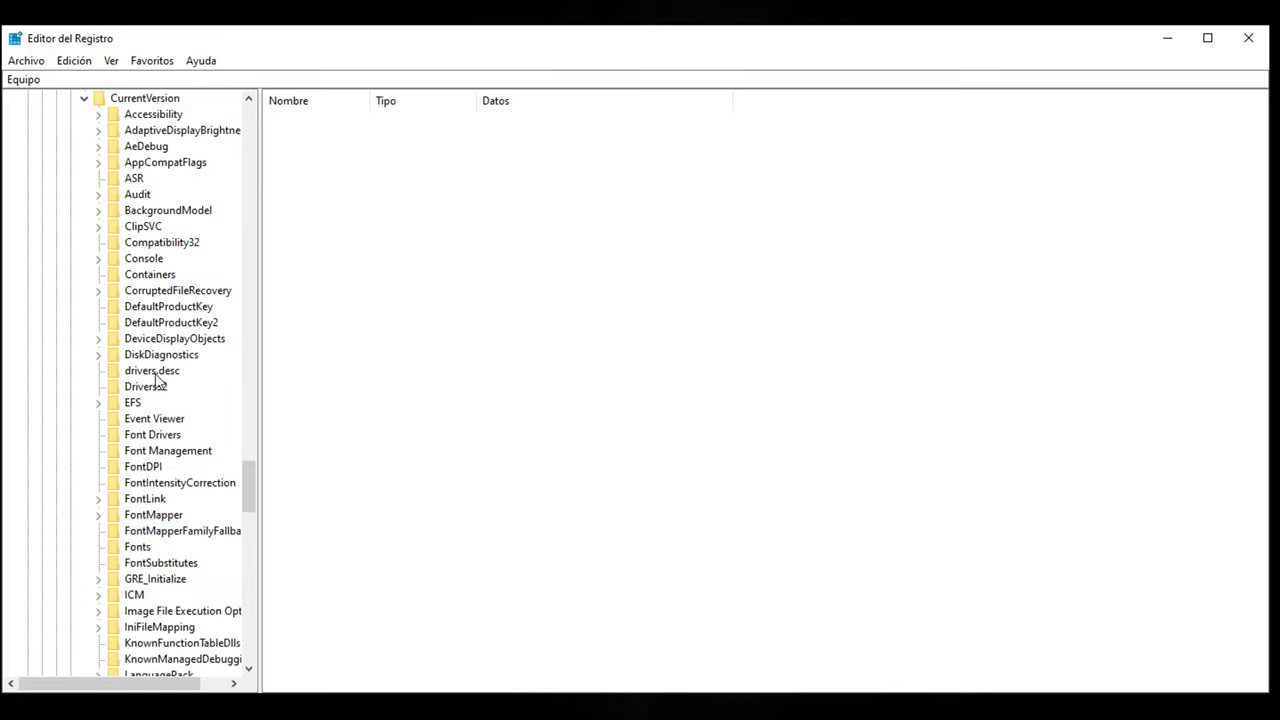
# Open the PasswordLess\Device key under CurrentVersion.
pyautogui.scroll(-1, 163, 385)
pyautogui.scroll(-11, 165, 385)
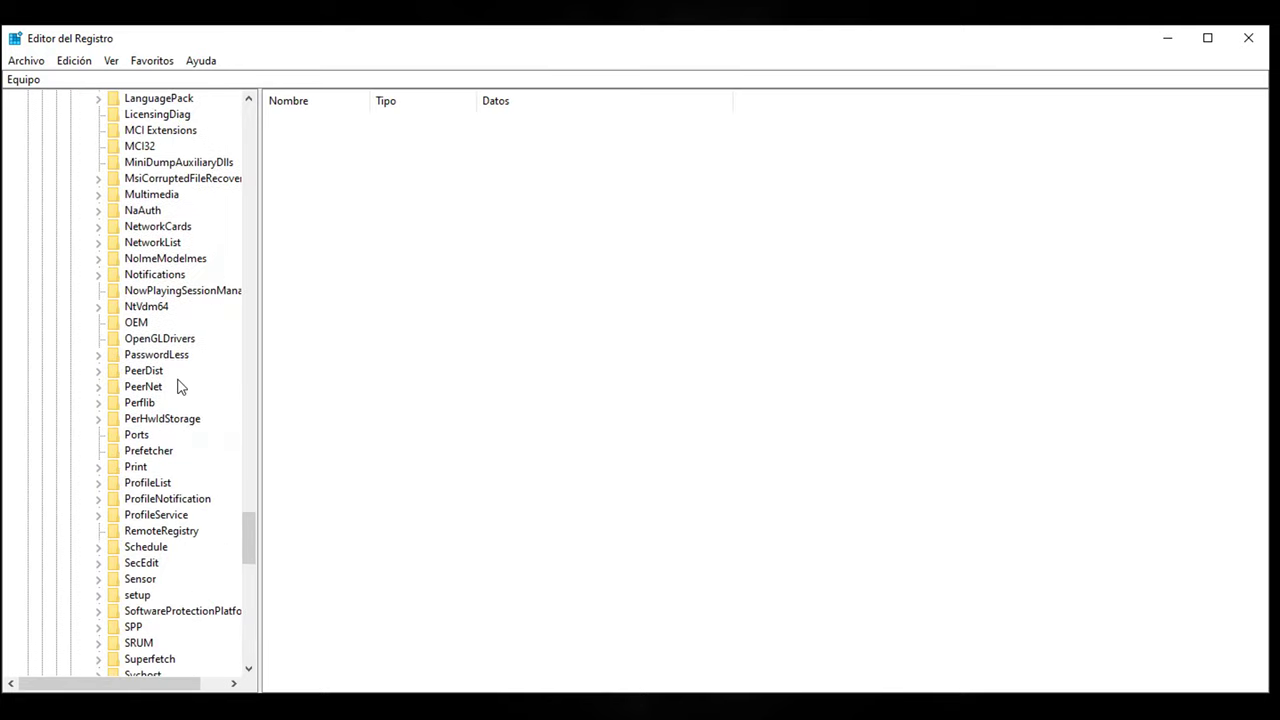
pyautogui.click(99, 355)
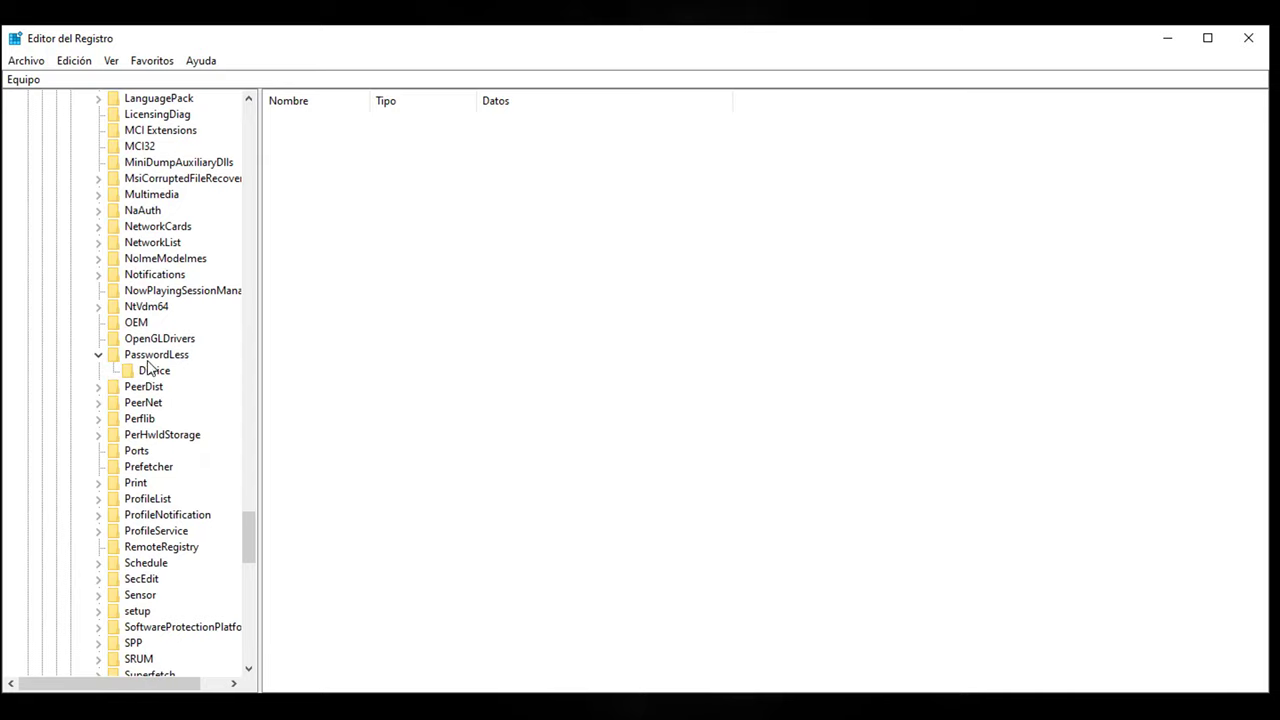
pyautogui.click(156, 378)
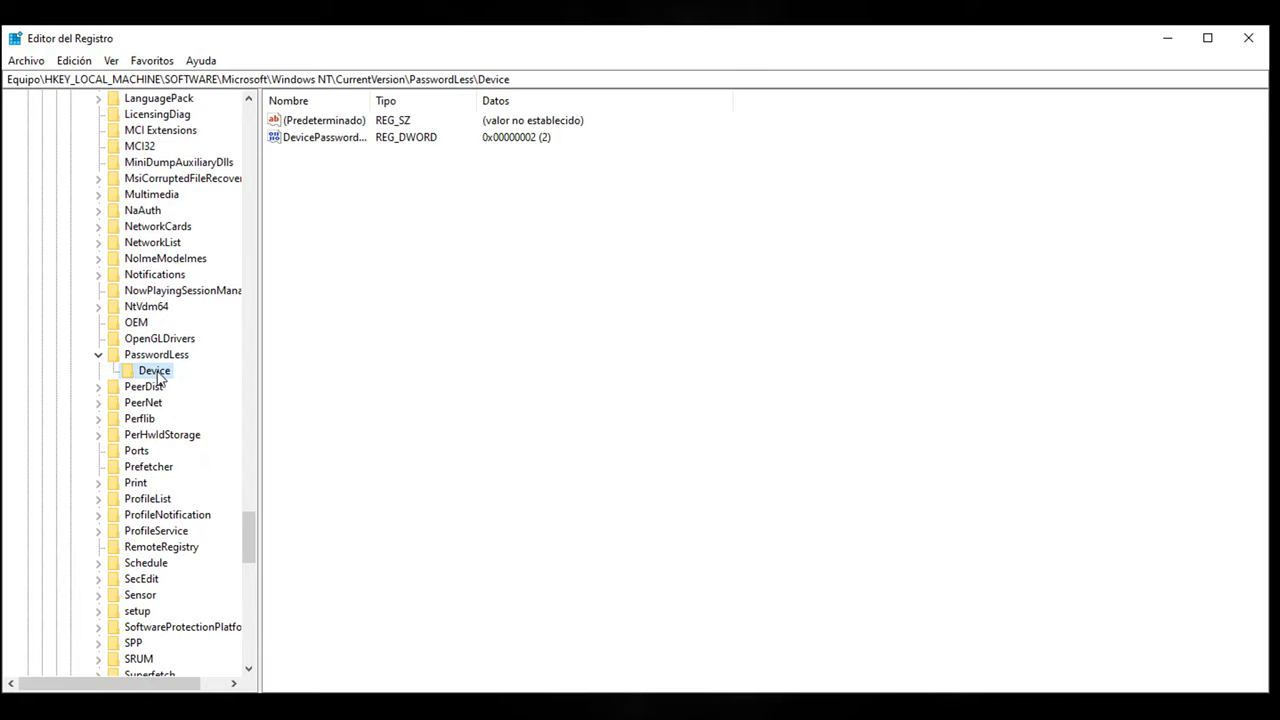
# Set the DevicePasswordLessBuildVersion DWORD value to 0 and close the Registry Editor.
pyautogui.moveTo(371, 100); pyautogui.dragTo(555, 100)
pyautogui.click(338, 140)
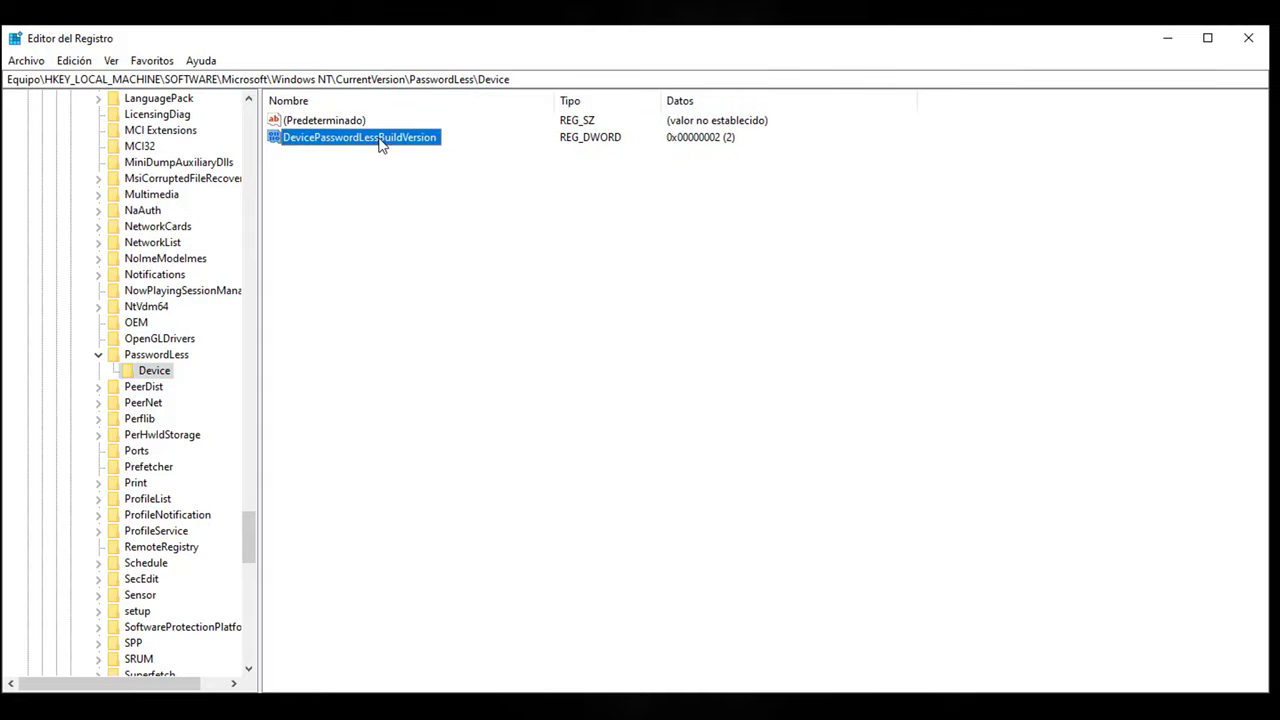
pyautogui.doubleClick(382, 142)
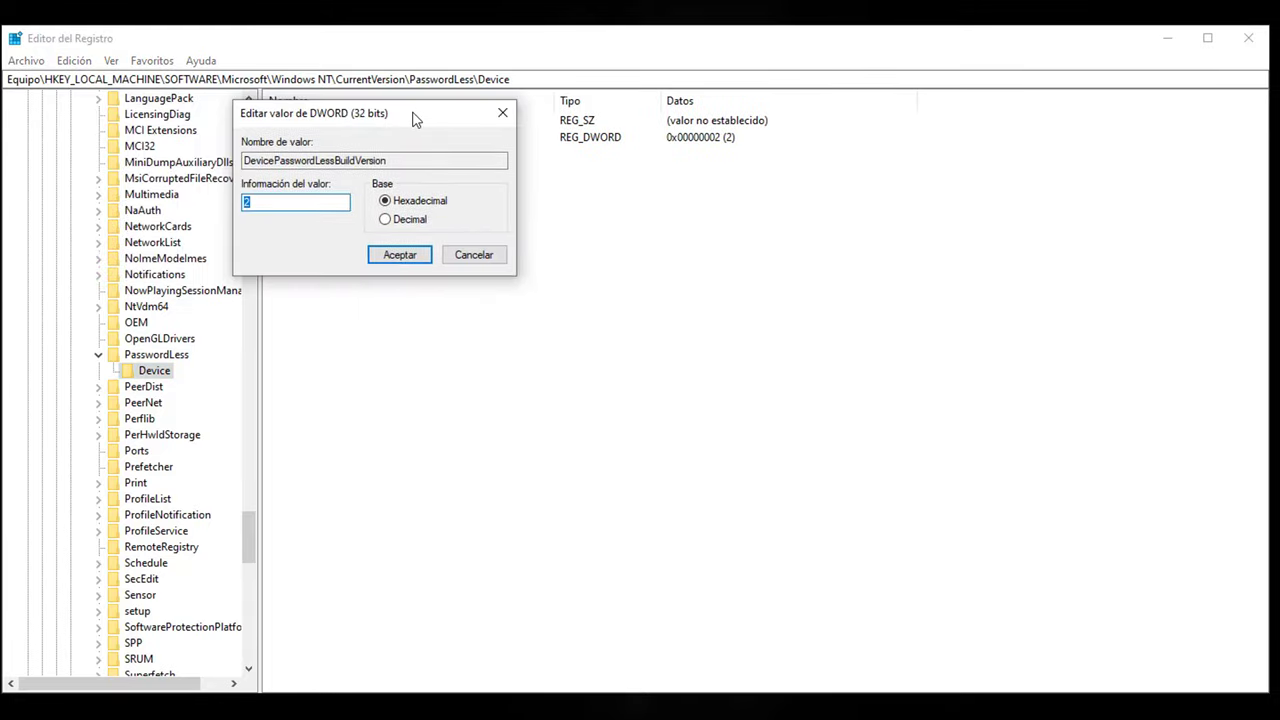
pyautogui.doubleClick(268, 203)
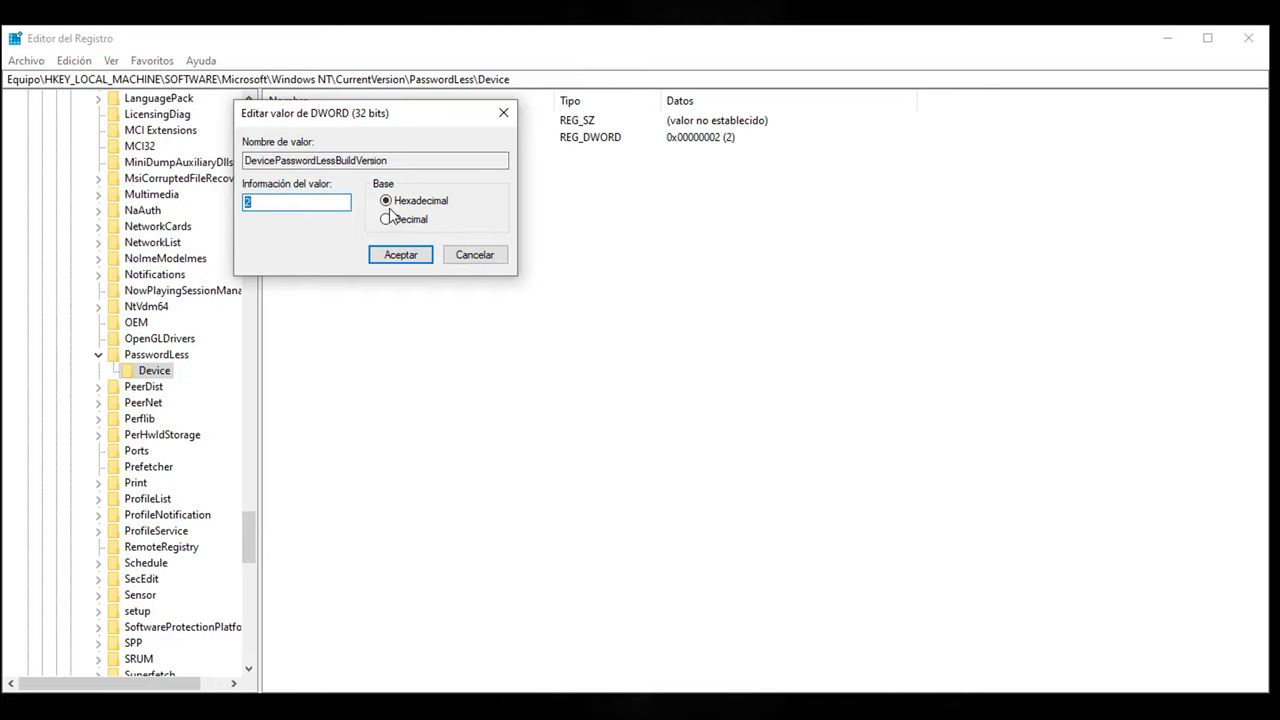
pyautogui.write('0')
pyautogui.click(406, 258)
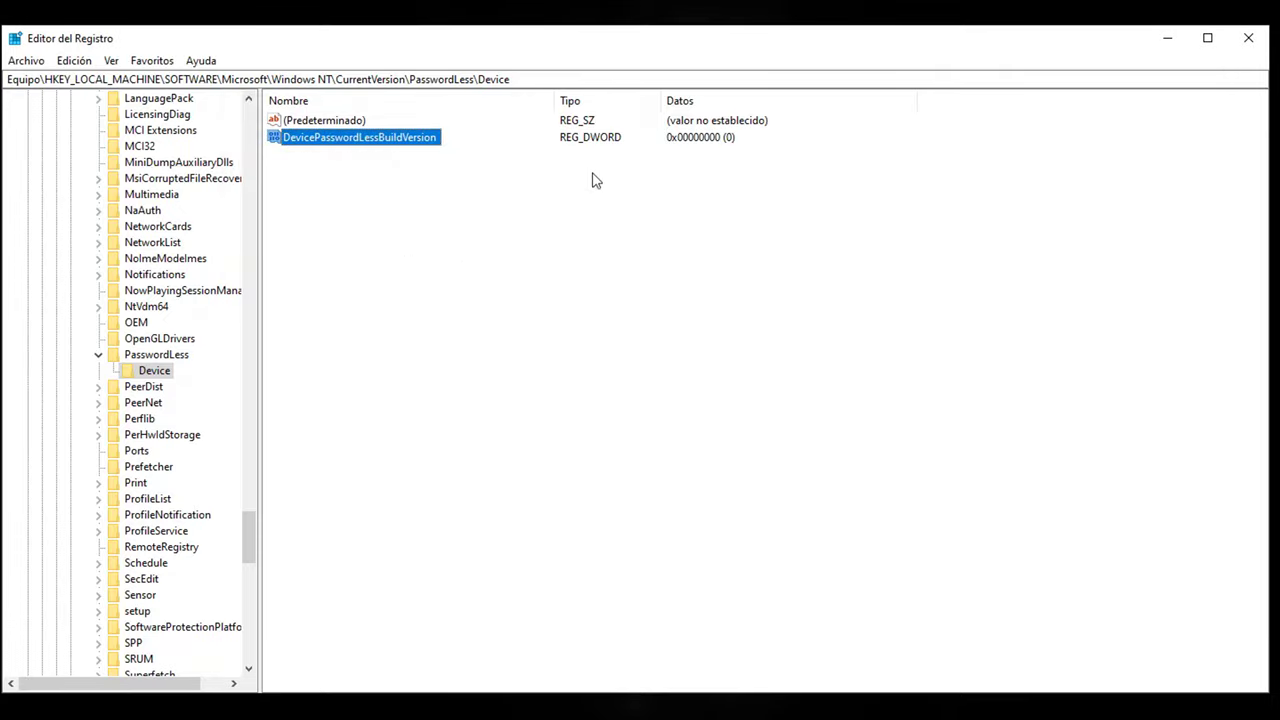
pyautogui.click(1248, 38)
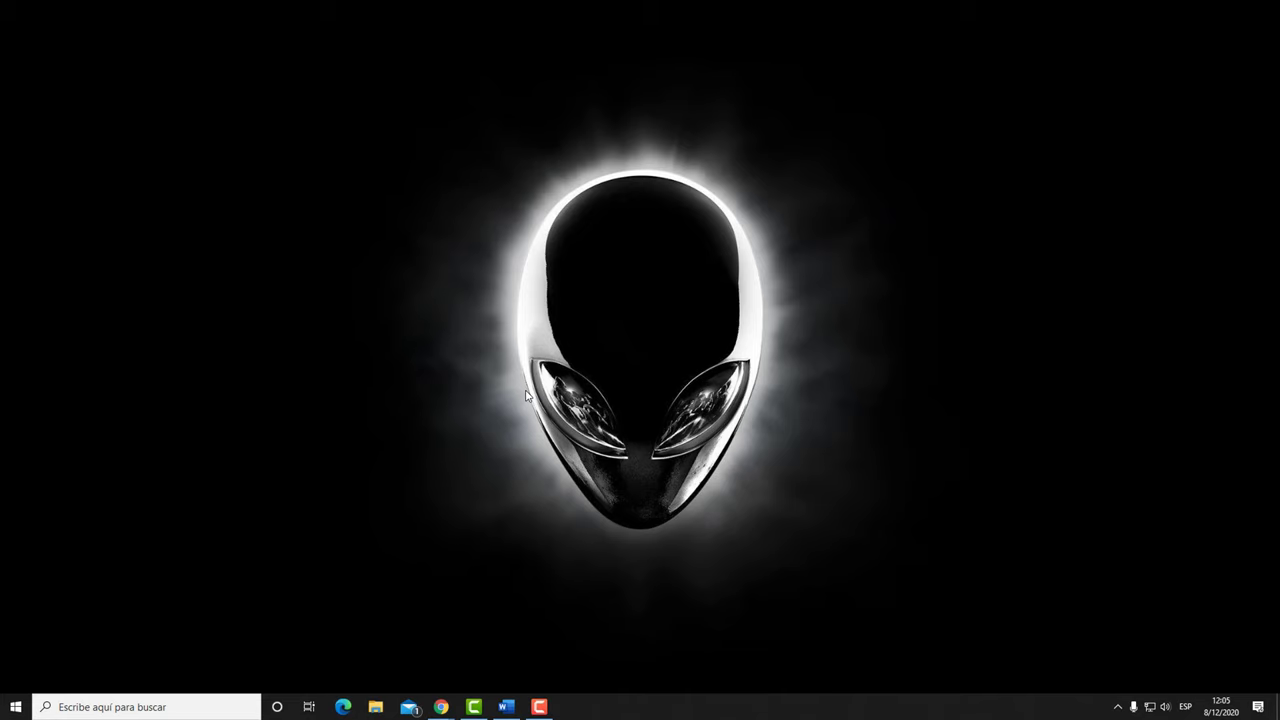
# Run netplwiz to open the User Accounts dialog and move the dialog toward the middle of the screen.
pyautogui.press('super+r')
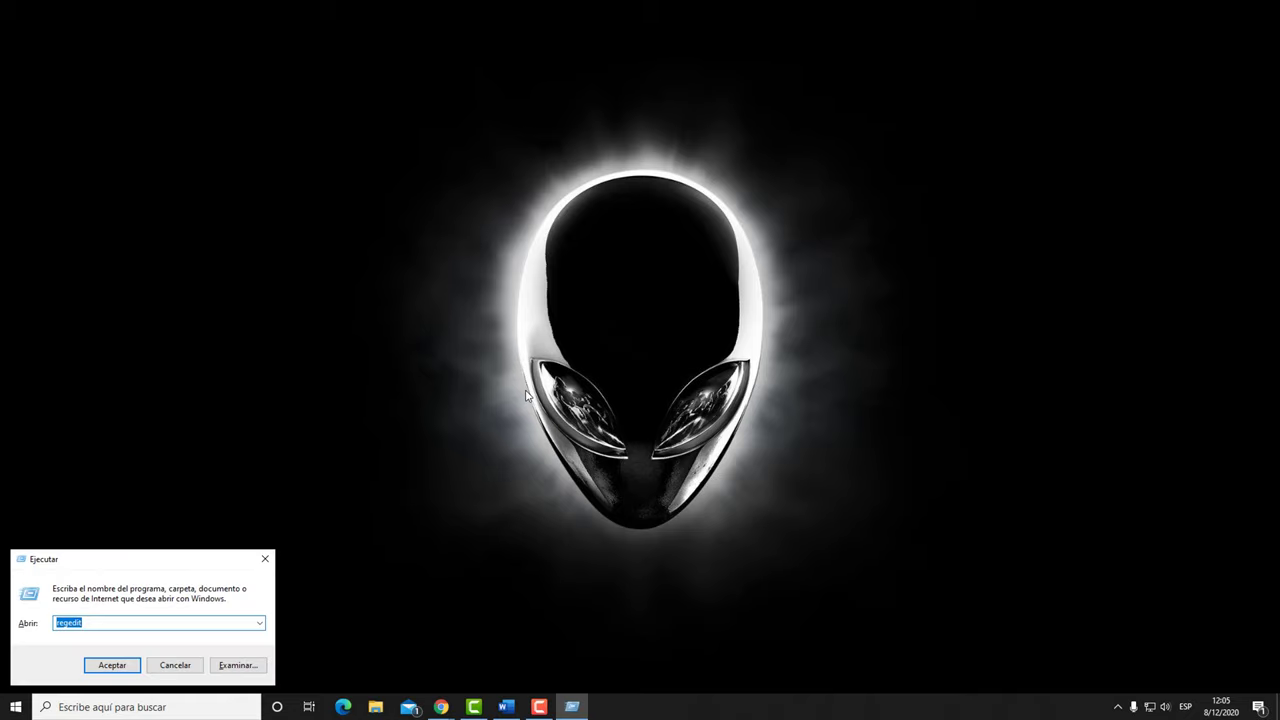
pyautogui.write('net')
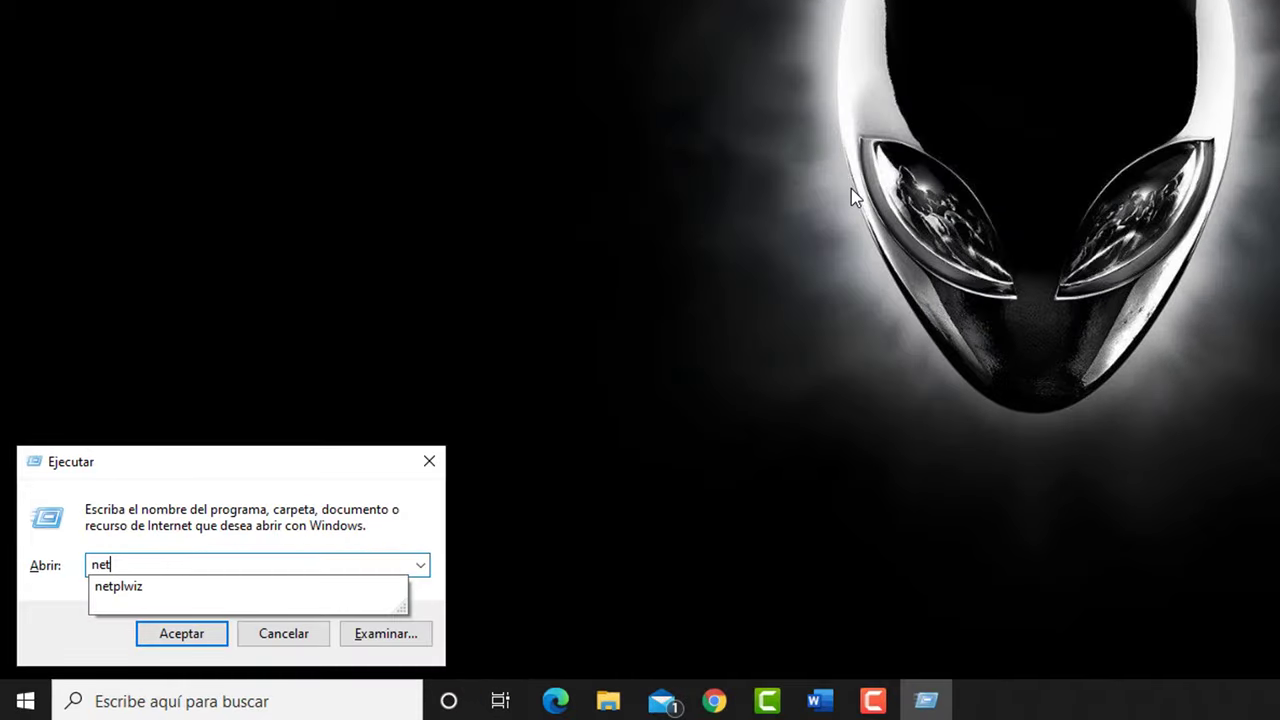
pyautogui.press('Down')
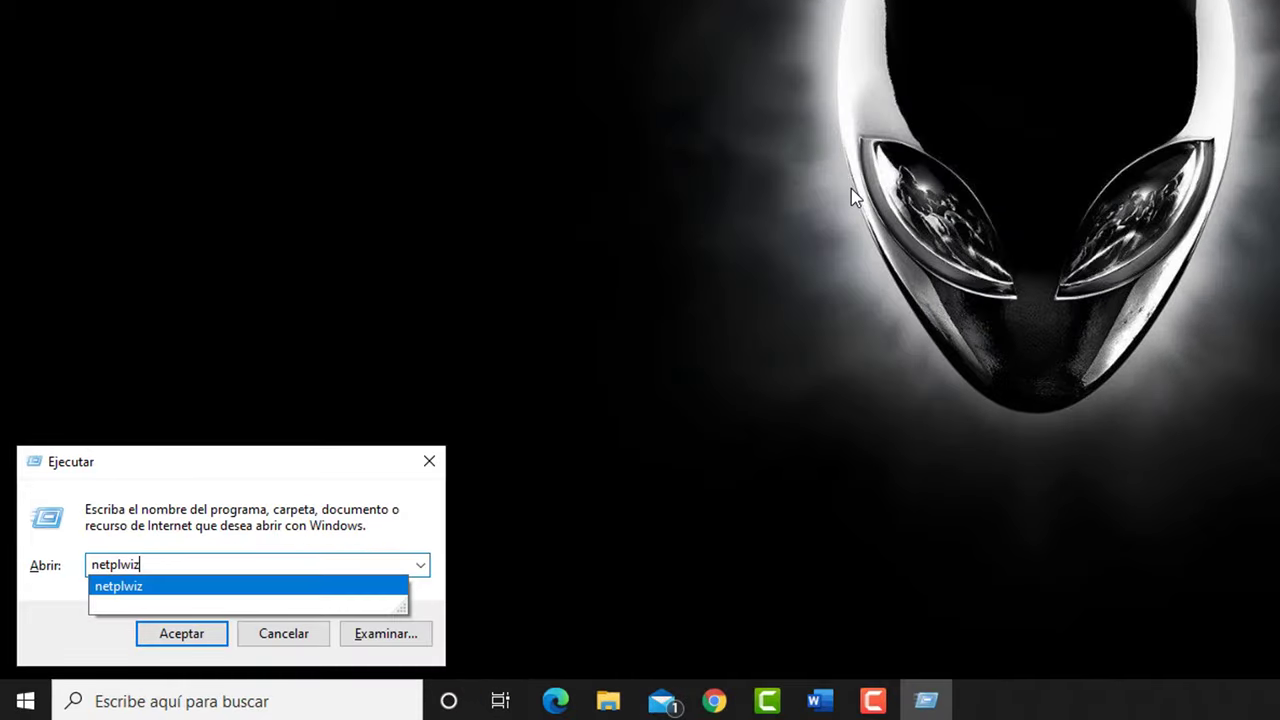
pyautogui.click(163, 591)
pyautogui.doubleClick(177, 568)
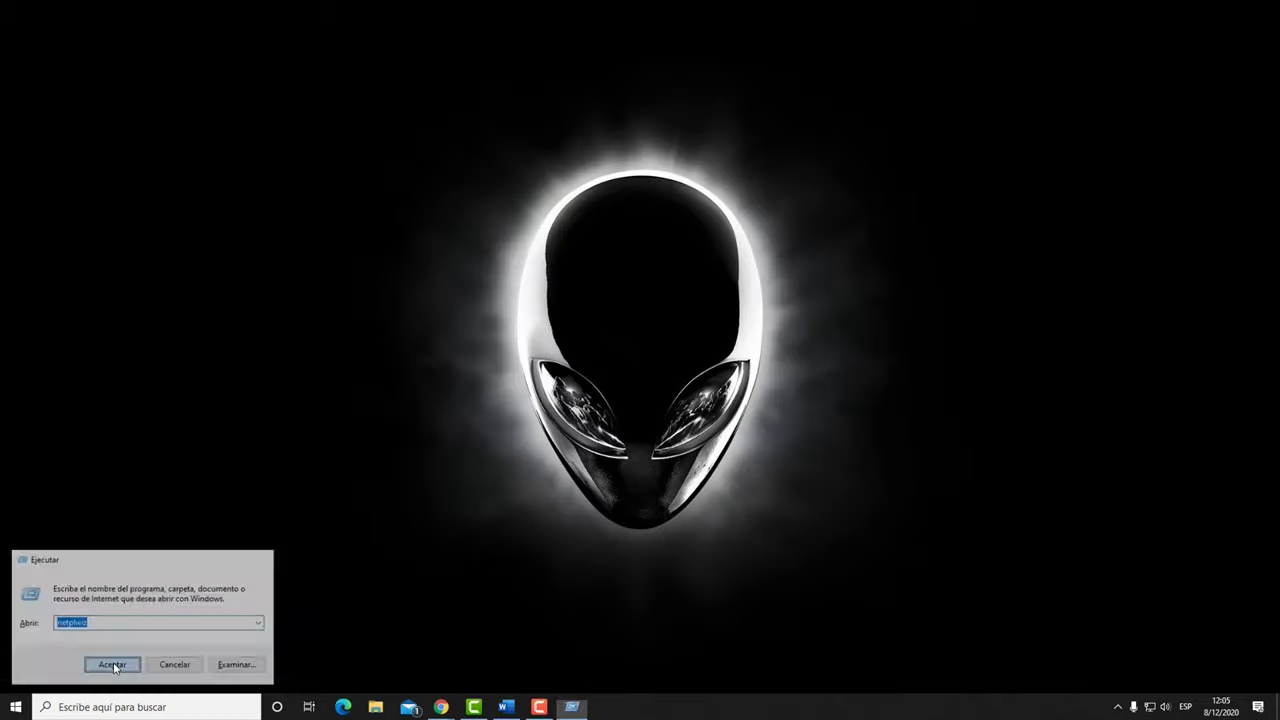
pyautogui.click(181, 633)
pyautogui.moveTo(298, 132); pyautogui.dragTo(614, 149)
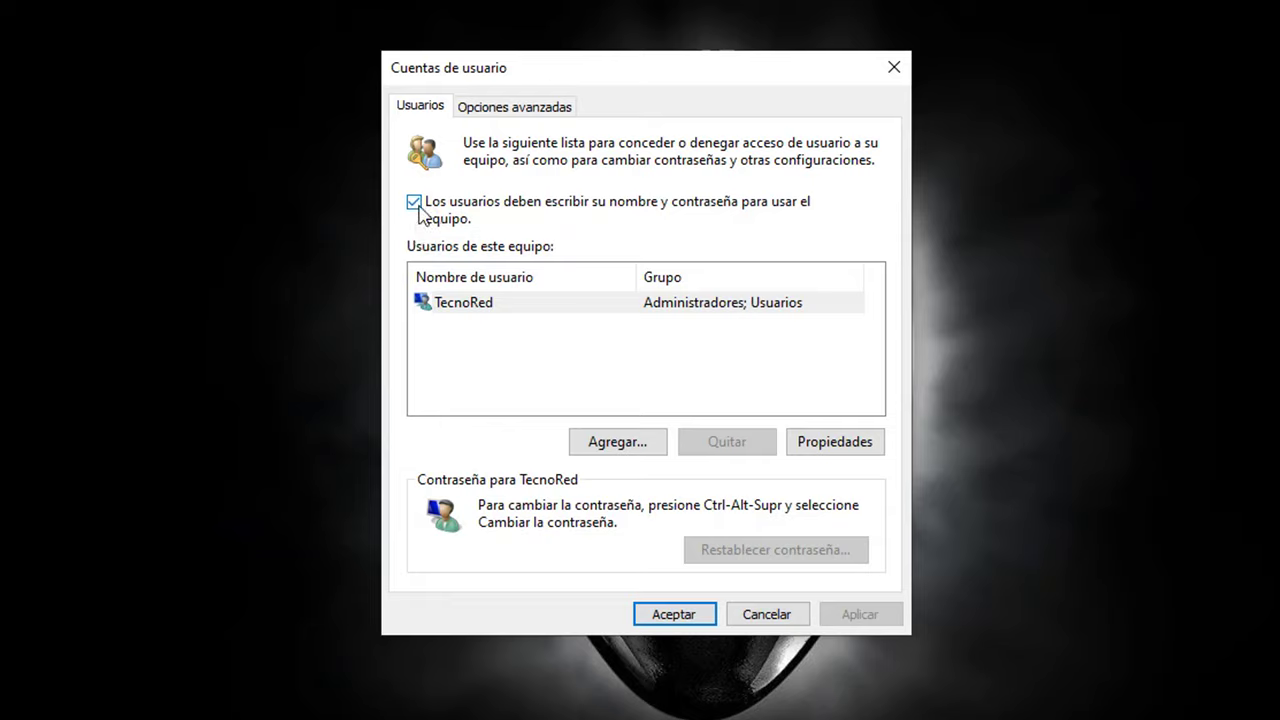
# Turn off the requirement to enter a user name and password for the listed administrator account and apply the change.
pyautogui.click(498, 303)
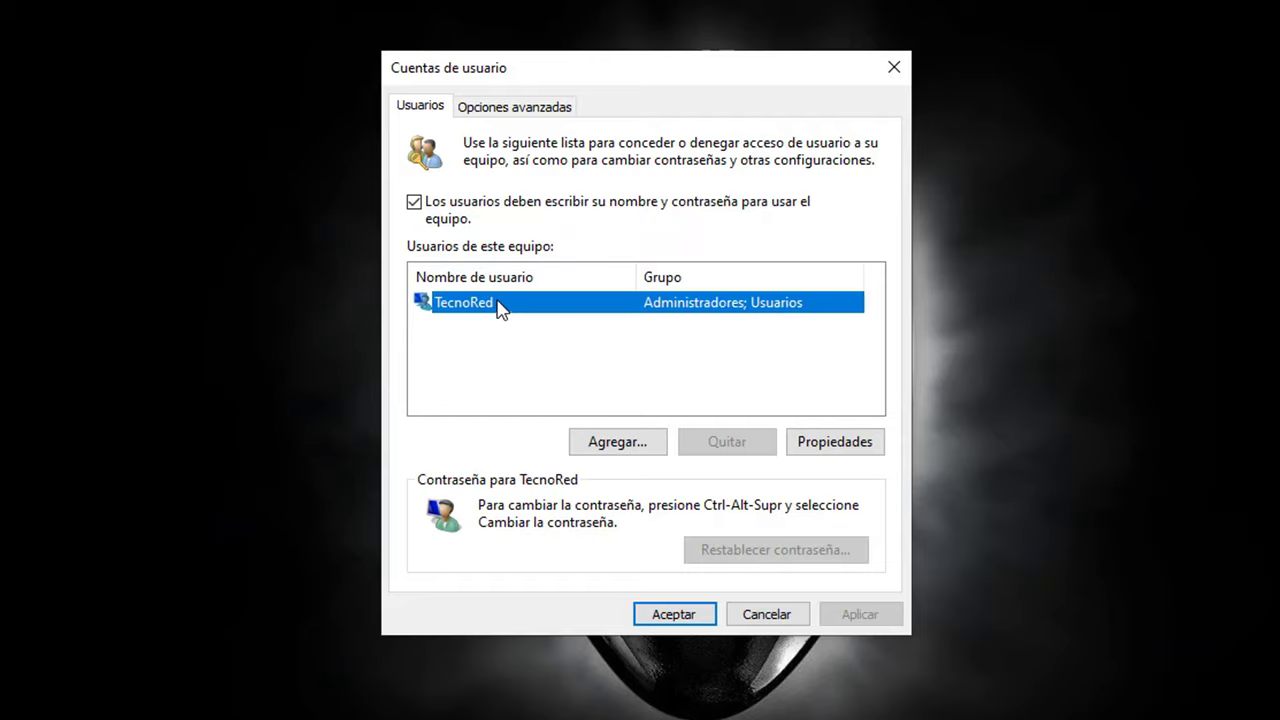
pyautogui.click(414, 203)
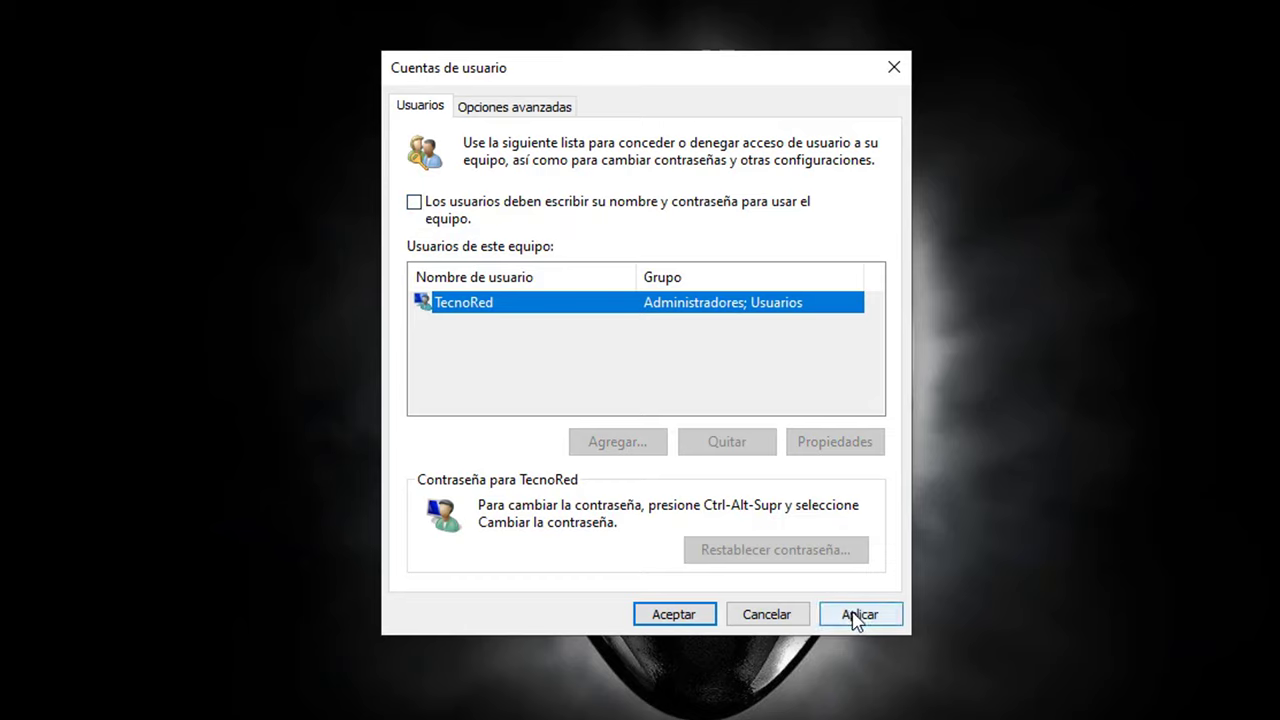
pyautogui.click(856, 616)
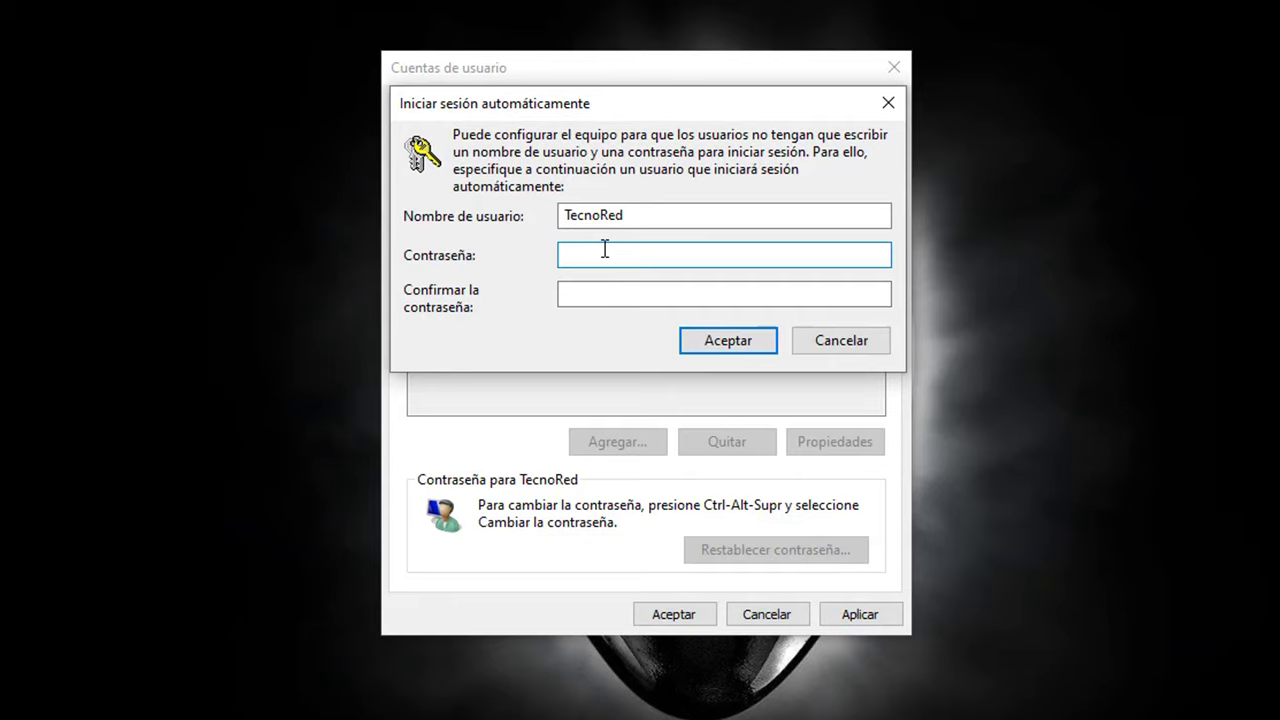
# Enter and confirm the account password for automatic sign-in, and accept the User Accounts dialog.
pyautogui.hotkey('ctrl', 'v')
pyautogui.click(669, 296)
pyautogui.write('•••••••')
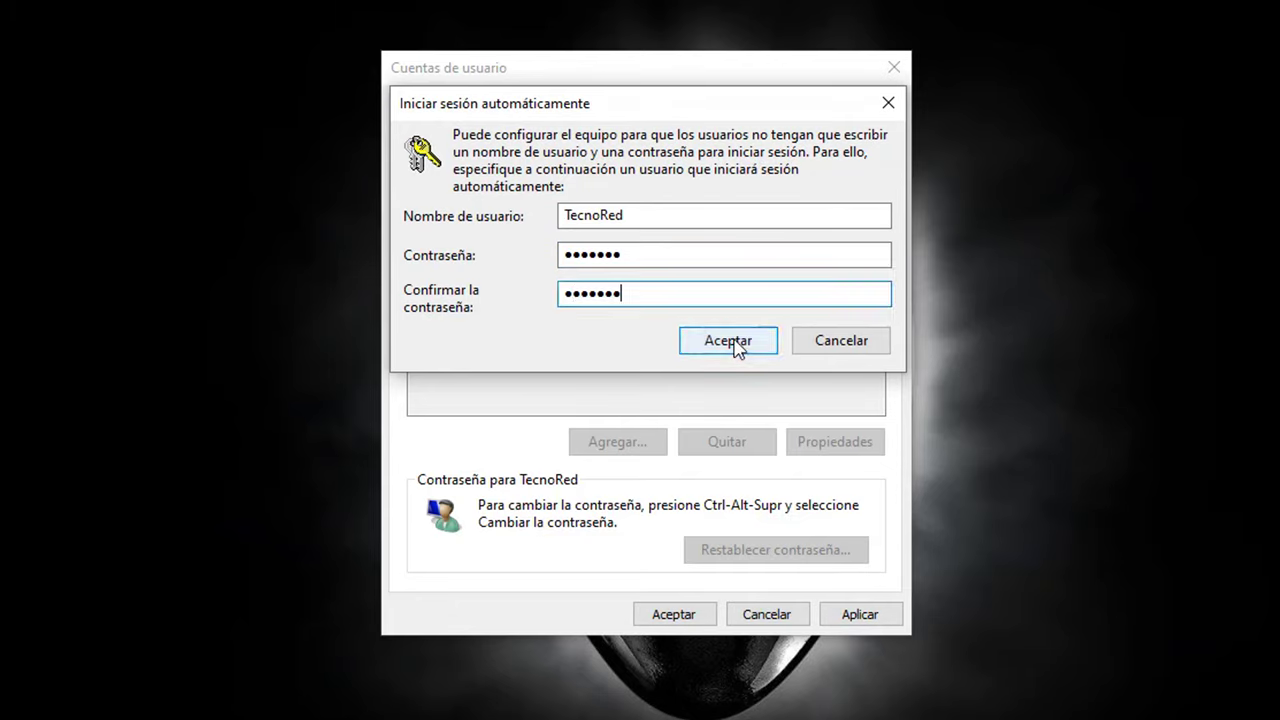
pyautogui.click(733, 341)
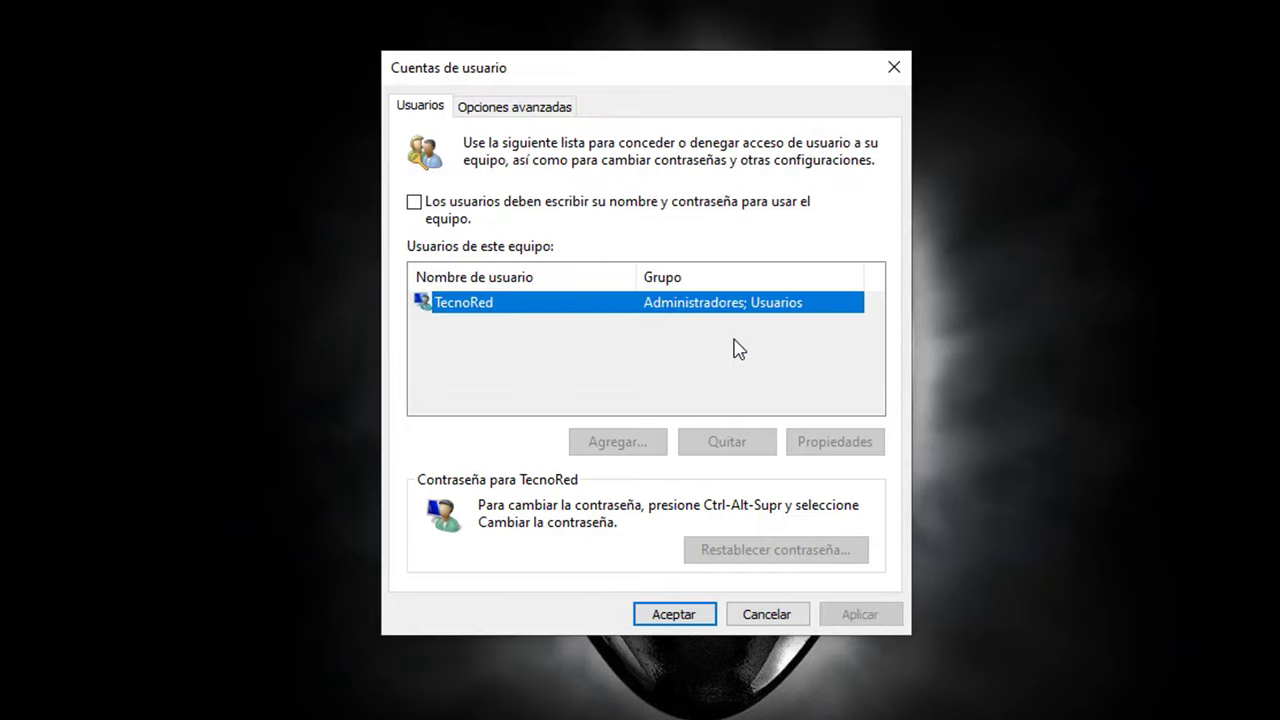
pyautogui.click(690, 624)
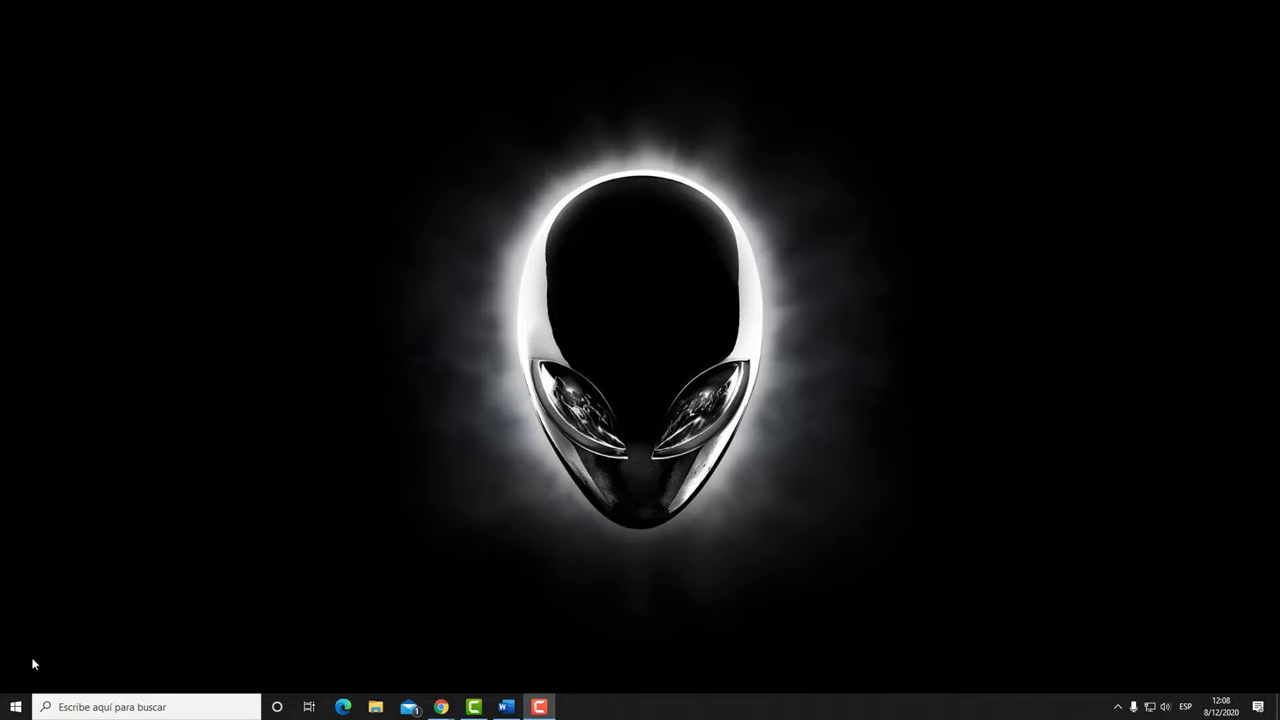
# Open the sign-in options (Opciones de inicio de sesión) of the Cuentas category in Windows Settings.
pyautogui.click(15, 706)
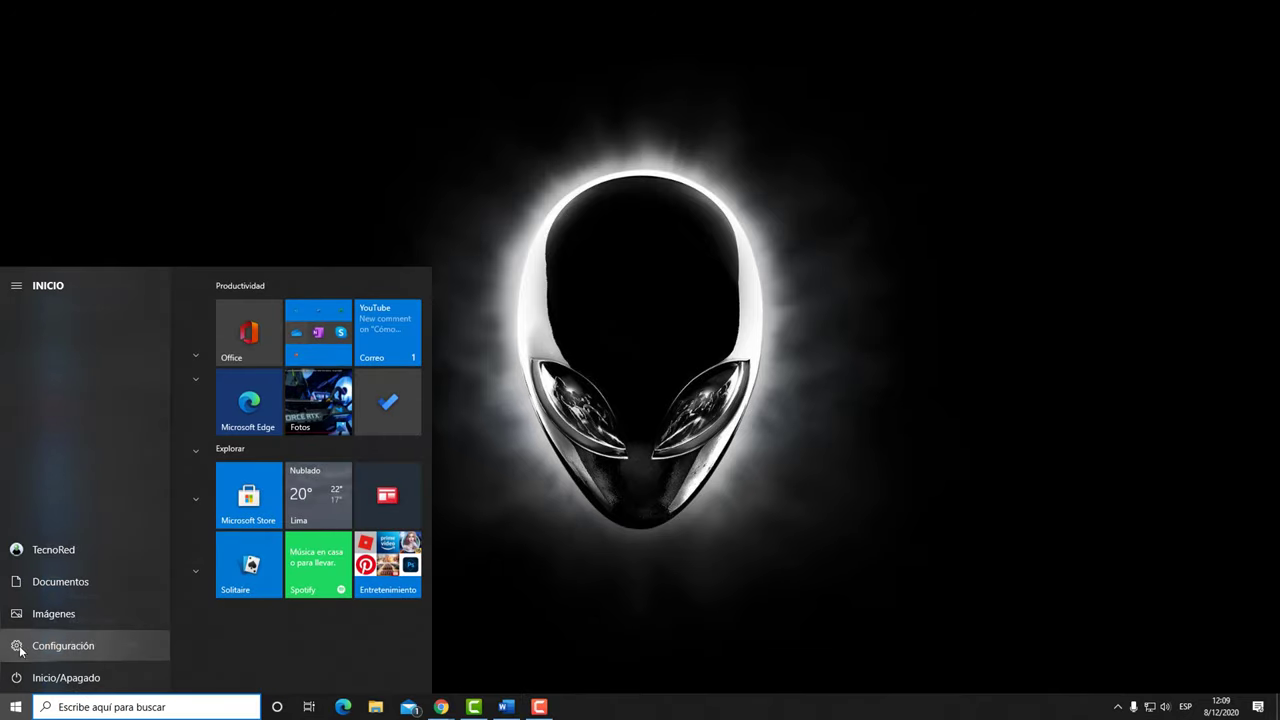
pyautogui.click(75, 650)
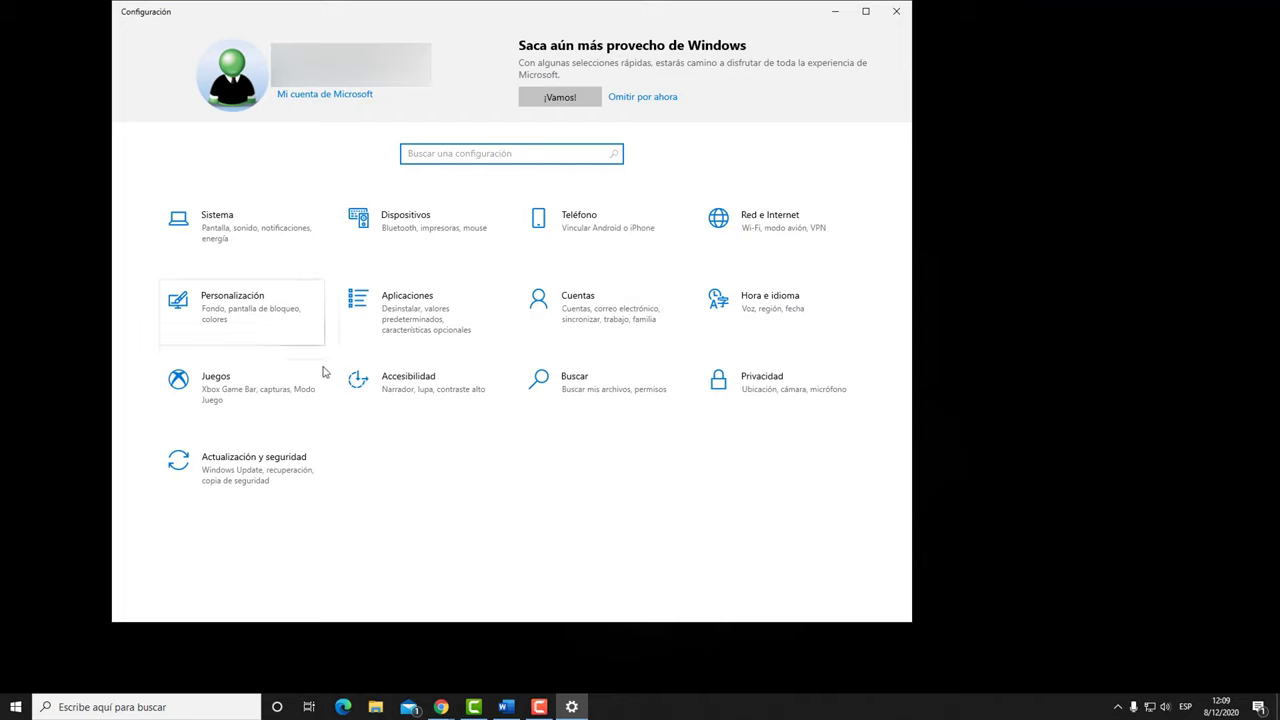
pyautogui.click(605, 318)
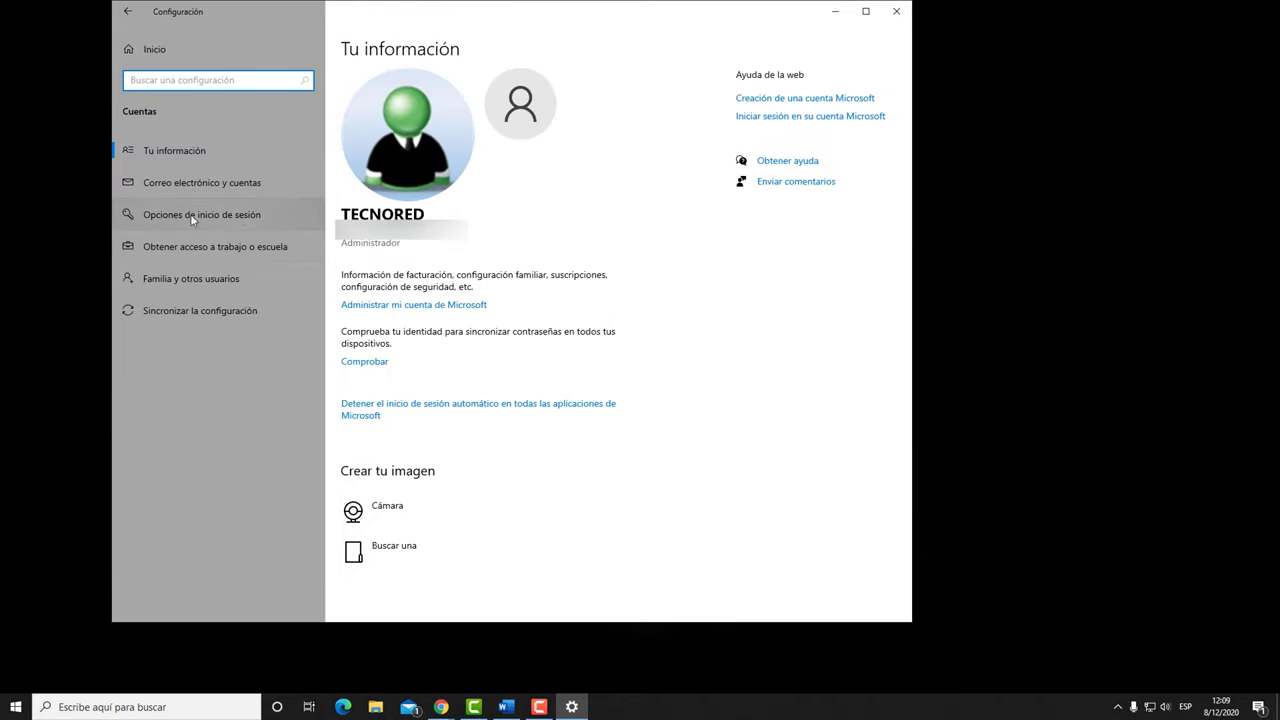
pyautogui.click(223, 214)
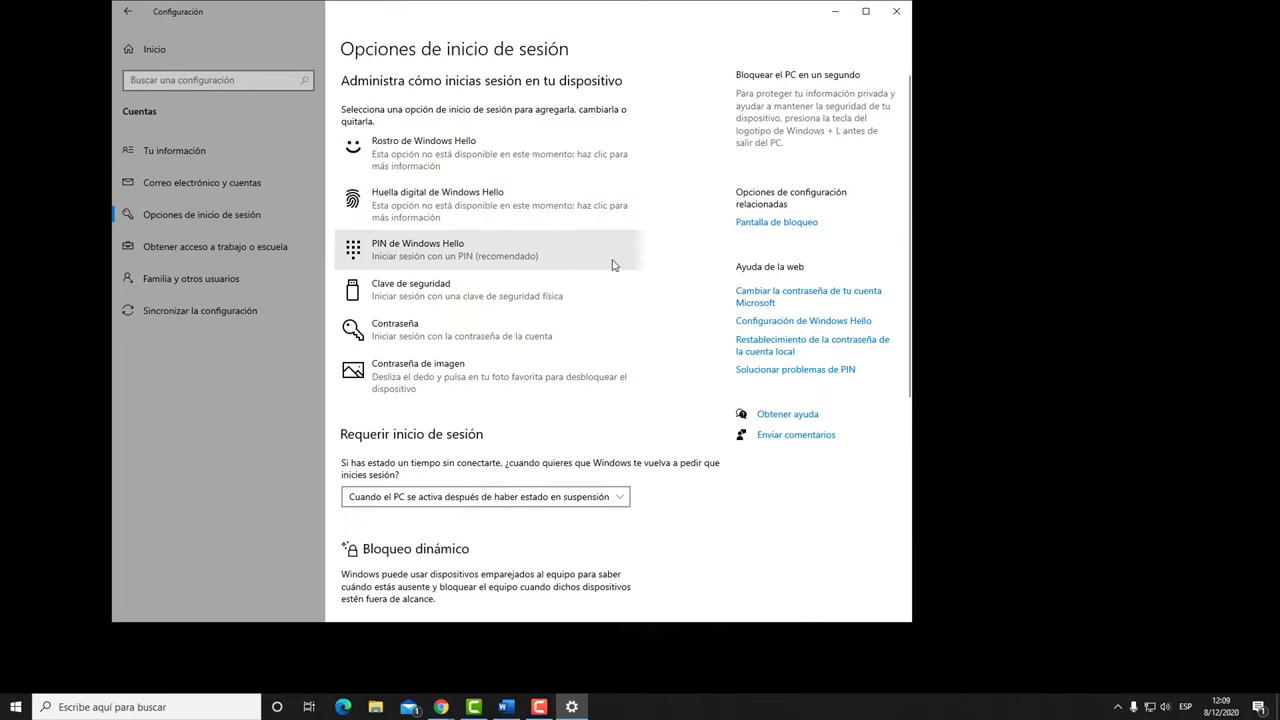
# Set Requerir inicio de sesión to Nunca and close the Settings window.
pyautogui.scroll(-3, 615, 265)
pyautogui.scroll(-3, 617, 274)
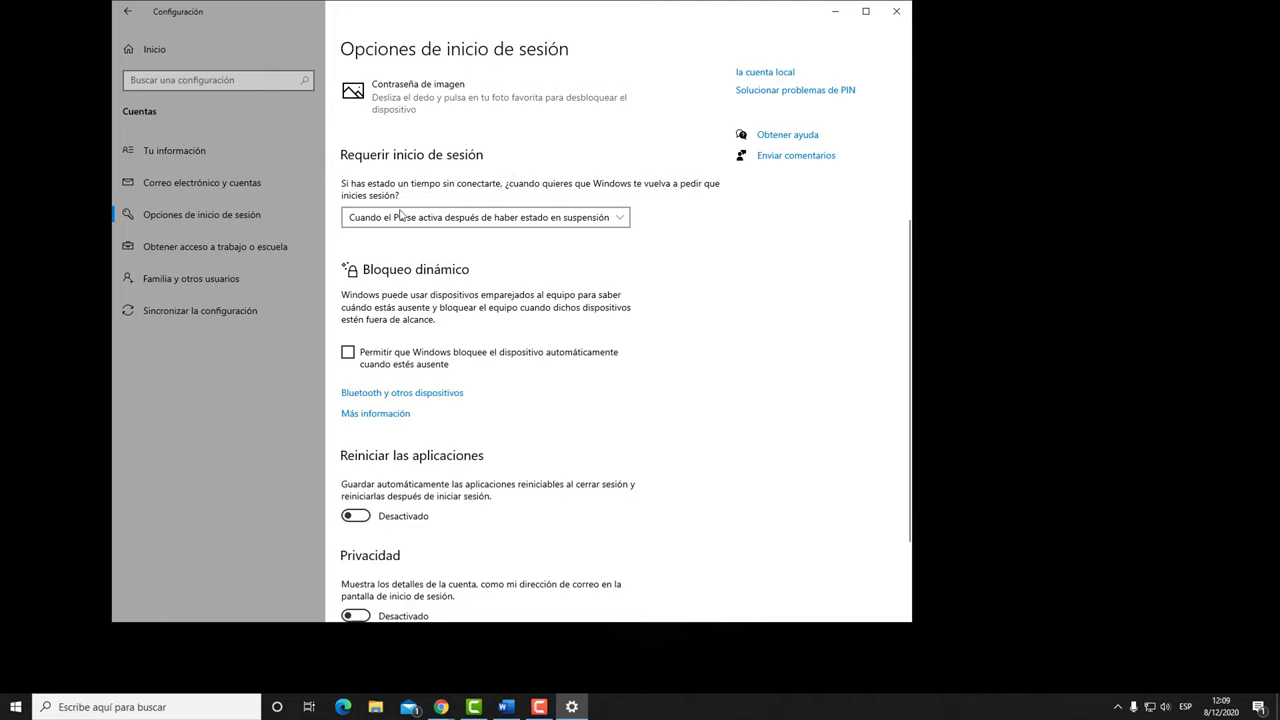
pyautogui.click(454, 224)
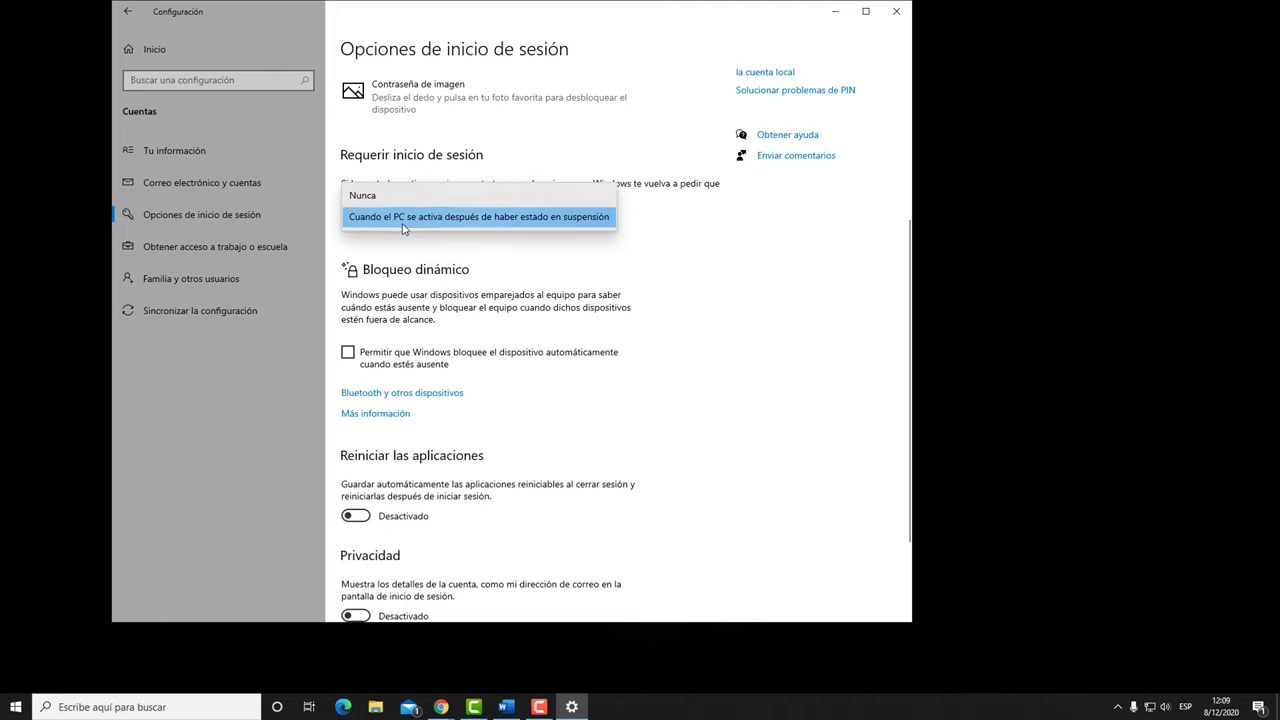
pyautogui.click(362, 195)
pyautogui.scroll(-3, 698, 333)
pyautogui.scroll(8, 697, 331)
pyautogui.click(896, 11)
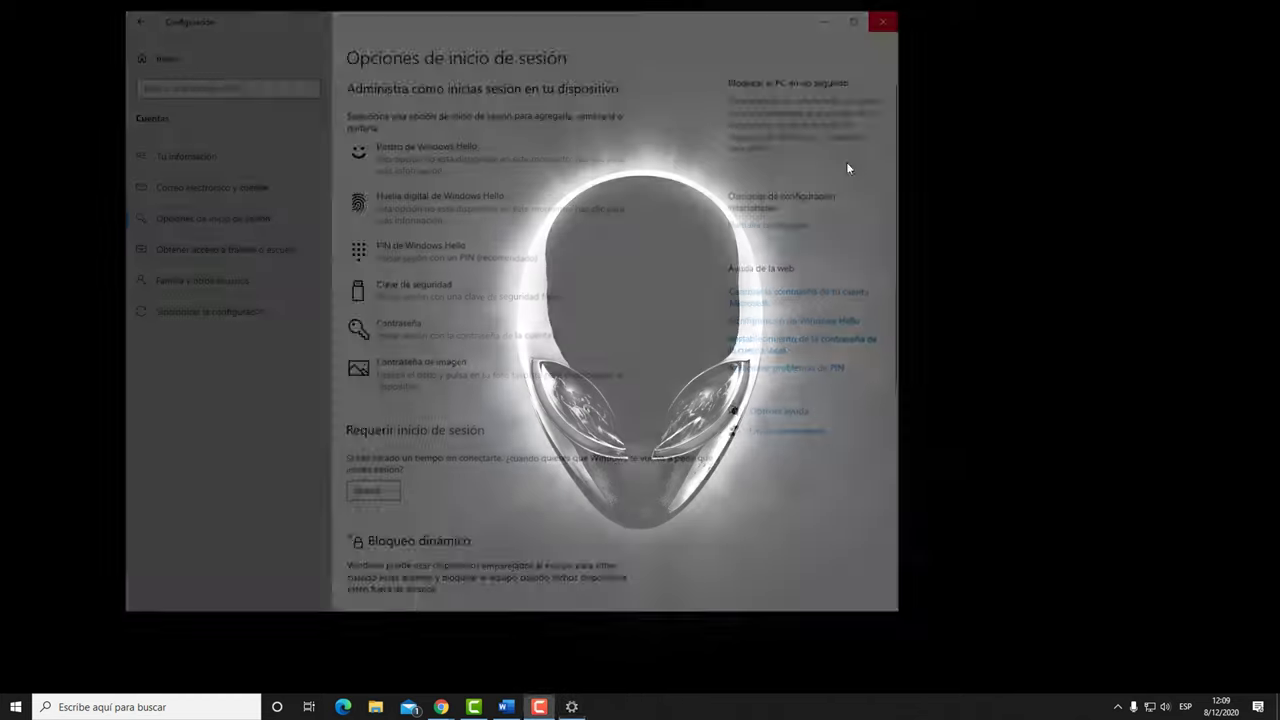
# Restart the computer with the Reiniciar power option.
pyautogui.press('super')
pyautogui.click(27, 646)
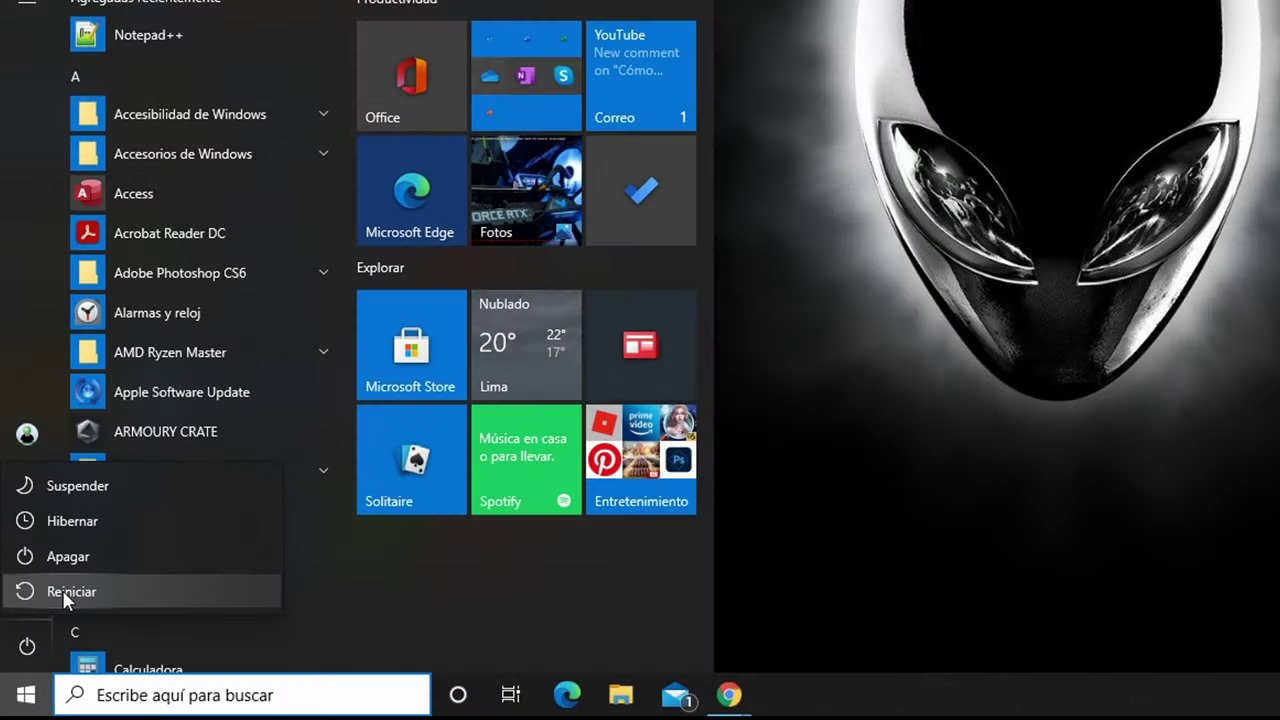
pyautogui.click(62, 590)
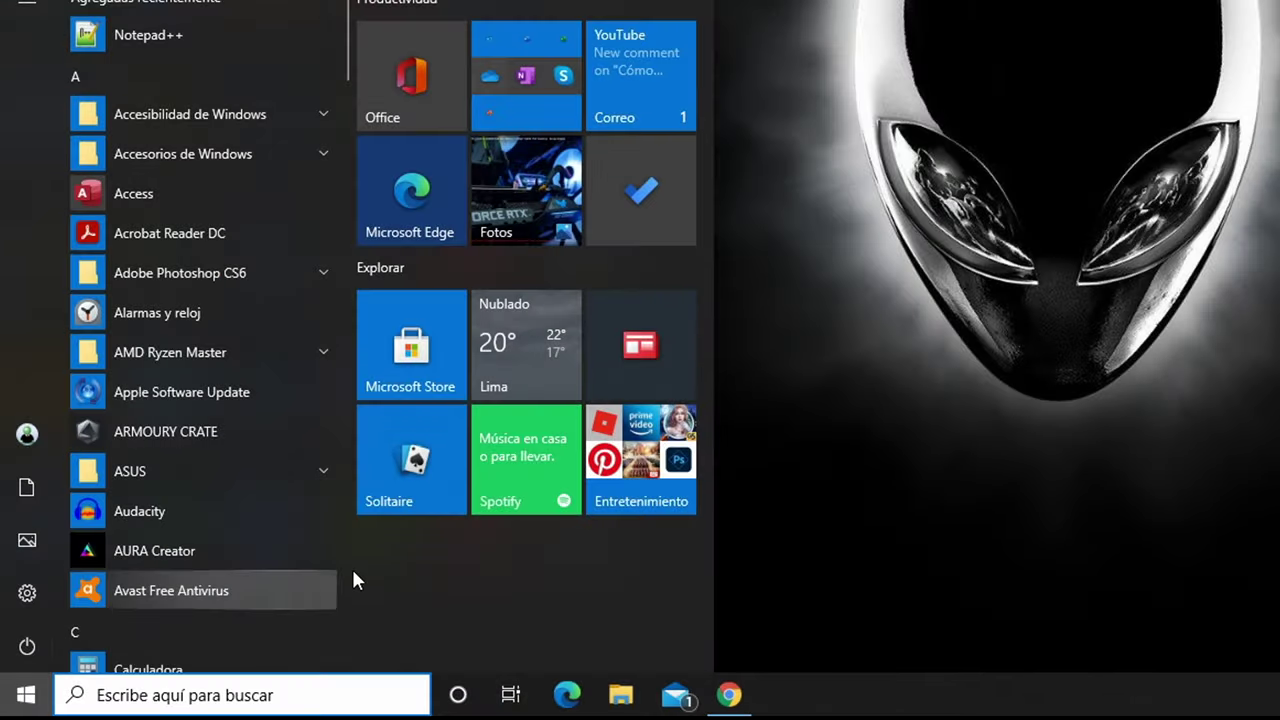